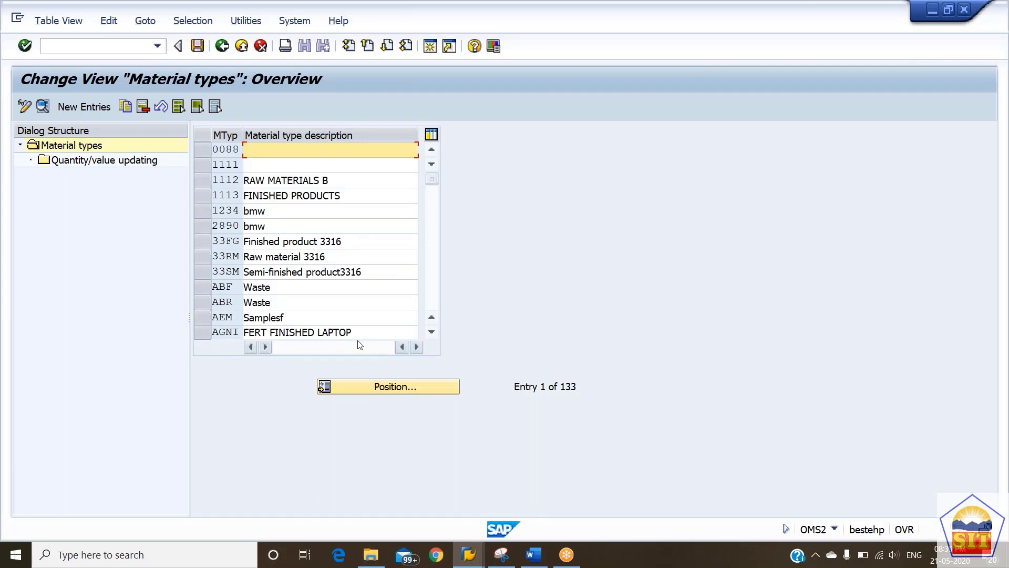
# Locate material type UNBW in the material types overview and open its details.
pyautogui.click(402, 387)
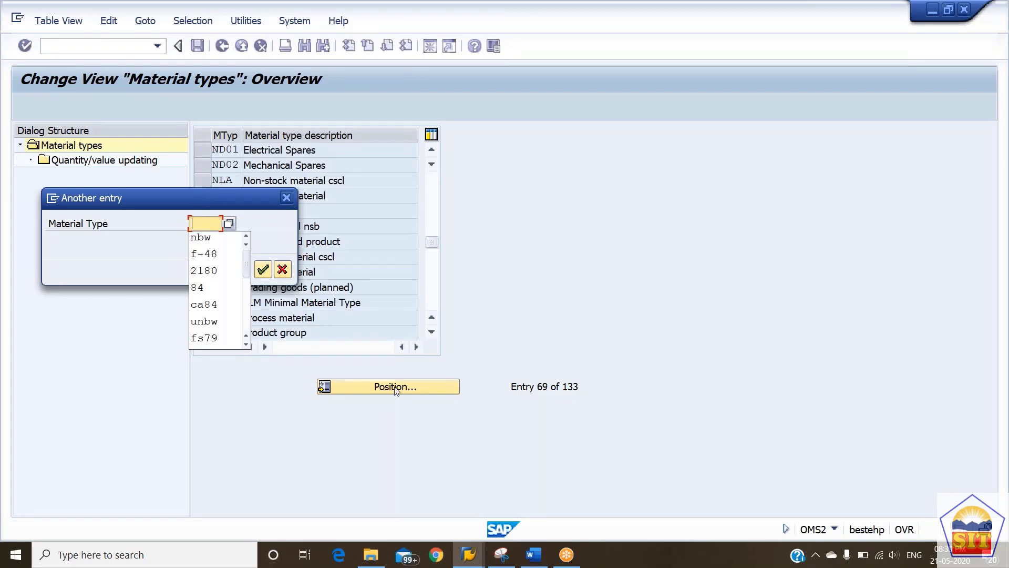
pyautogui.press('Down')
pyautogui.press('Down')
pyautogui.press('Down')
pyautogui.press('Down')
pyautogui.press('Down')
pyautogui.press('Down')
pyautogui.press('Return')
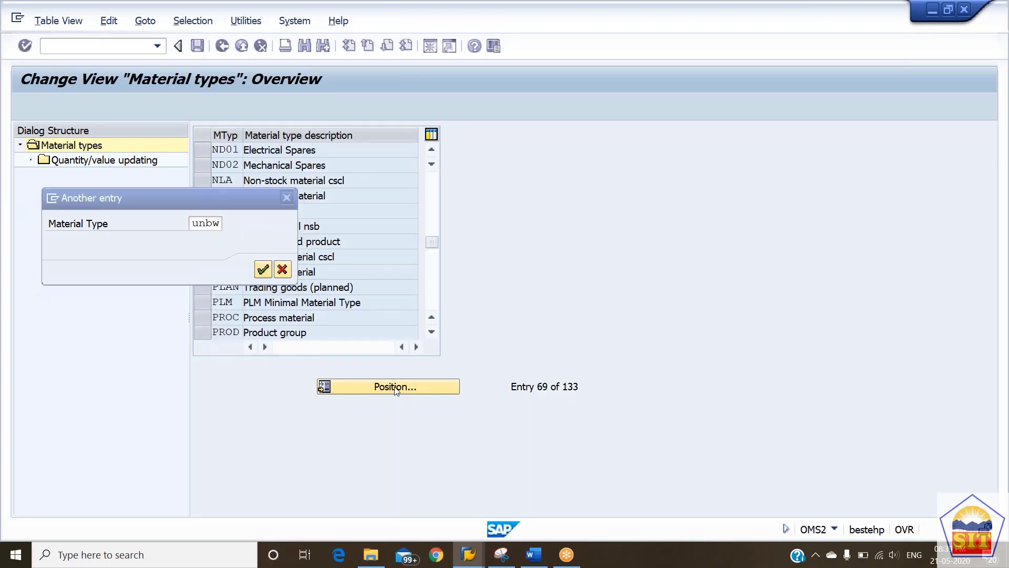
pyautogui.press('Return')
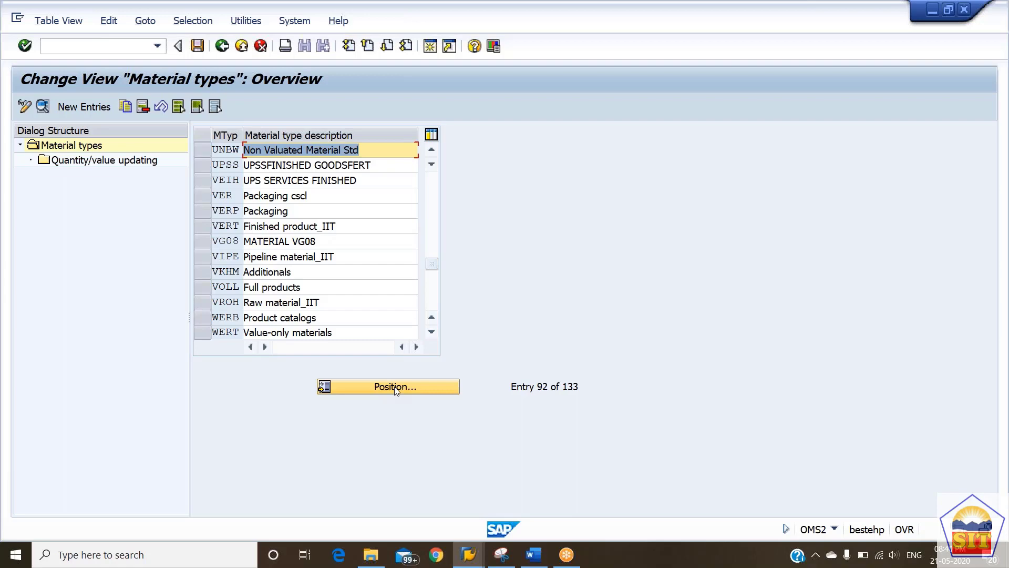
pyautogui.doubleClick(216, 149)
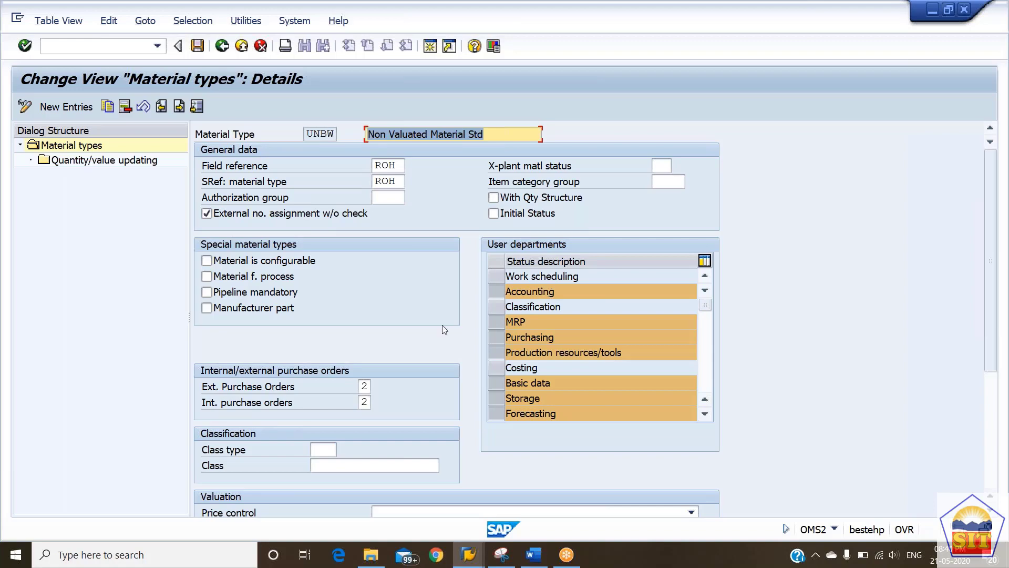
# Switch to the Word training notes and review the instruction about selecting Accounting, highlighting the part on the WRX-related error.
pyautogui.hotkey('alt', 'Tab')
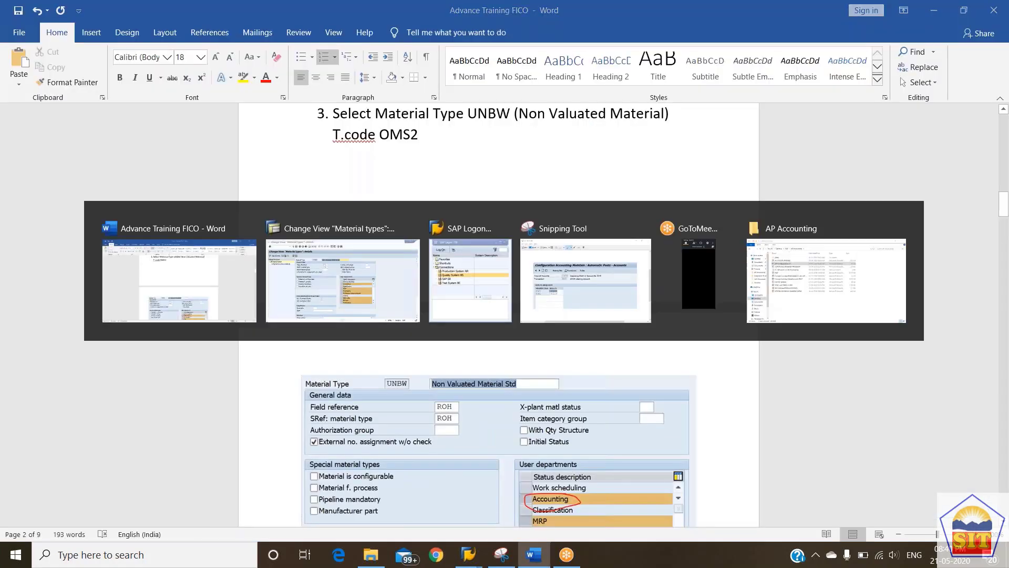
pyautogui.hotkey('alt', 'Tab')
pyautogui.scroll(-7, 621, 258)
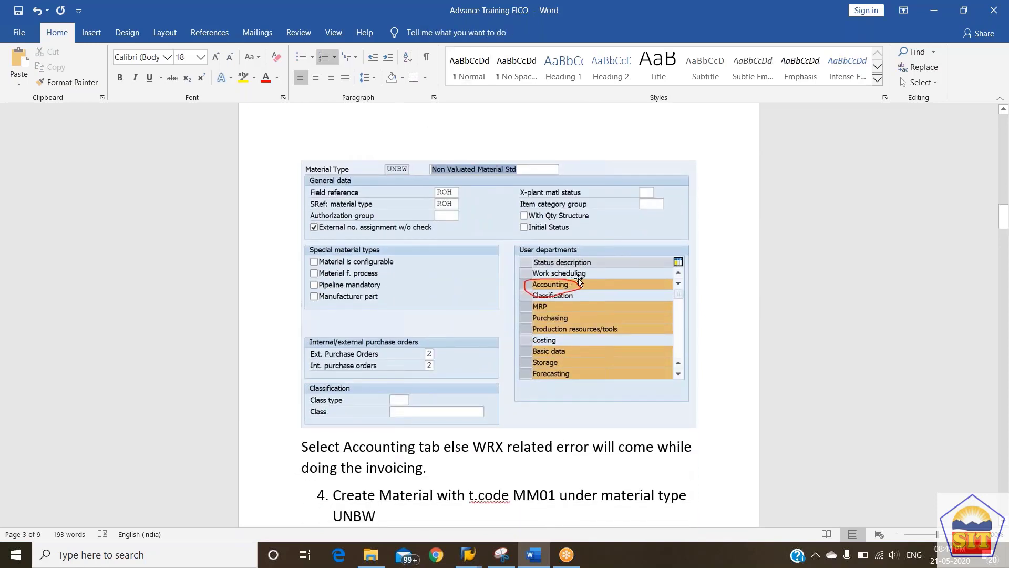
pyautogui.click(366, 446)
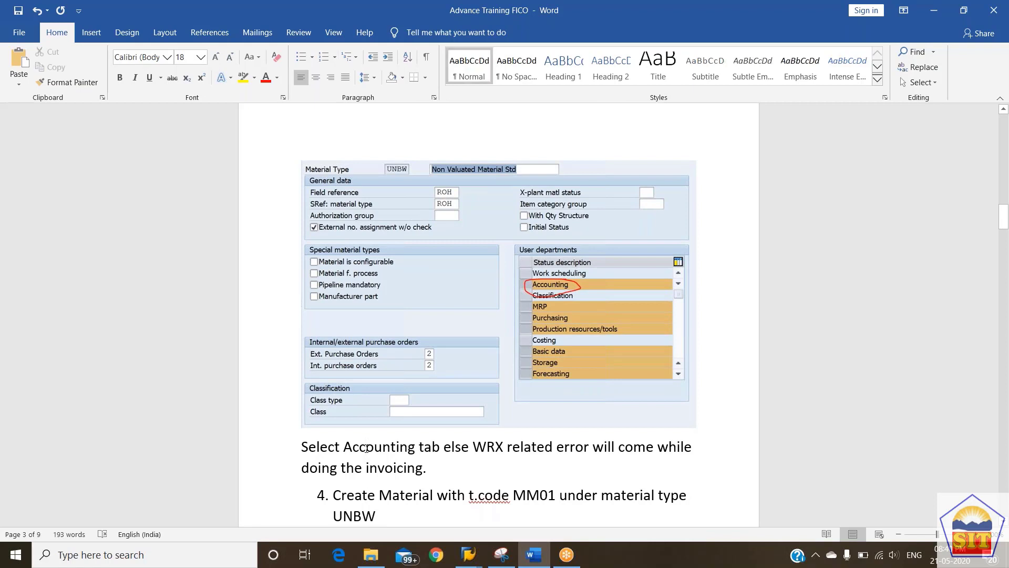
pyautogui.press('Right')
pyautogui.press('Right')
pyautogui.press('Right')
pyautogui.press('Right')
pyautogui.press('Right')
pyautogui.press('Right')
pyautogui.press('Right')
pyautogui.press('Right')
pyautogui.press('Right')
pyautogui.press('Right')
pyautogui.press('Right')
pyautogui.press('Right')
pyautogui.press('Right')
pyautogui.press('Right')
pyautogui.hotkey('ctrl', 'shift', 'Down')
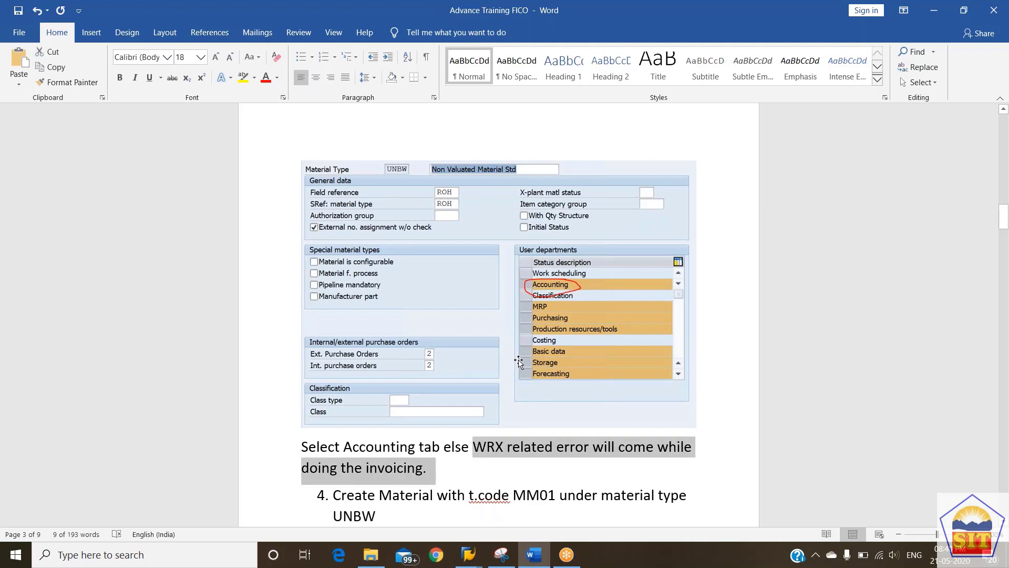
# Examine step 4 of the training notes on creating a material under material type UNBW.
pyautogui.press('Down')
pyautogui.press('Down')
pyautogui.press('Down')
pyautogui.press('Down')
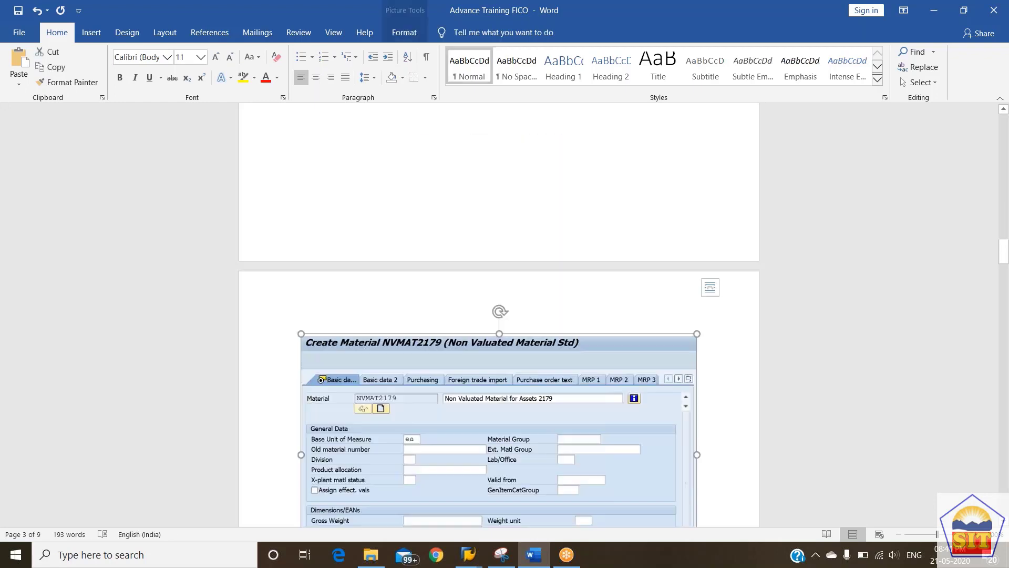
pyautogui.press('Down')
pyautogui.press('Up')
pyautogui.press('Up')
pyautogui.press('Up')
pyautogui.press('Up')
pyautogui.press('Up')
pyautogui.press('Down')
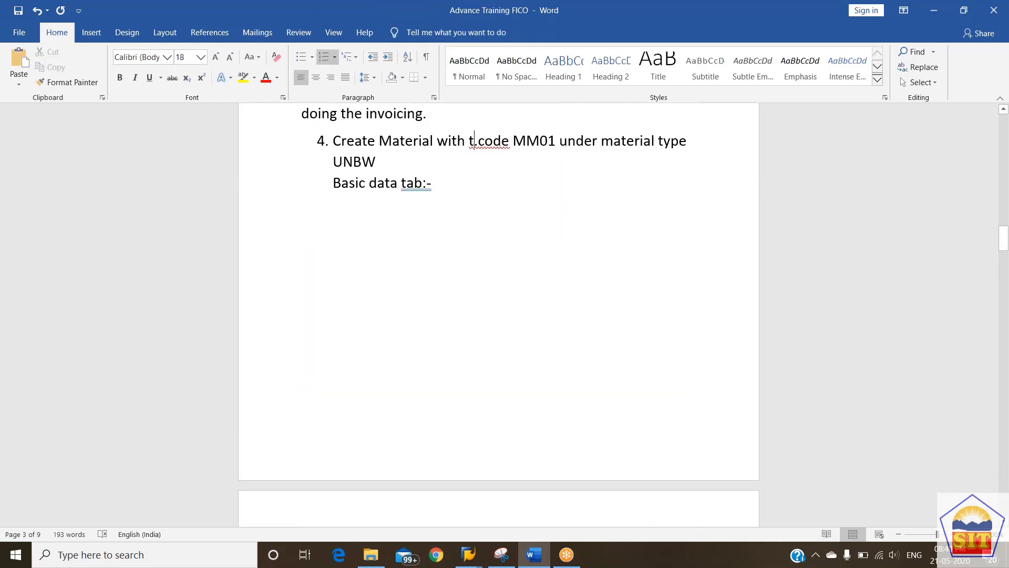
# Switch back to SAP and start transaction MM01 to create a material.
pyautogui.hotkey('alt', 'Tab')
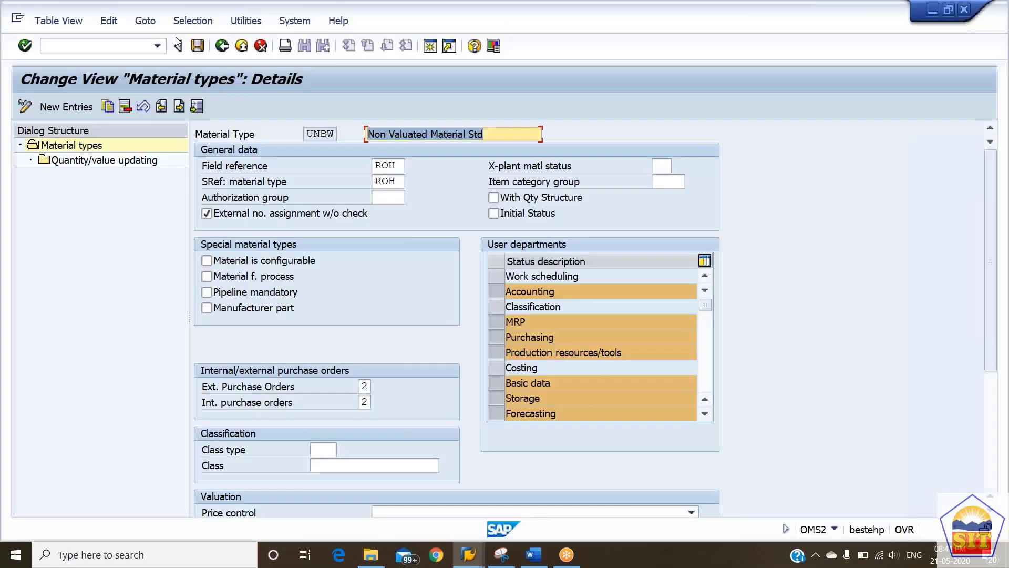
pyautogui.click(127, 47)
pyautogui.write('/nmm')
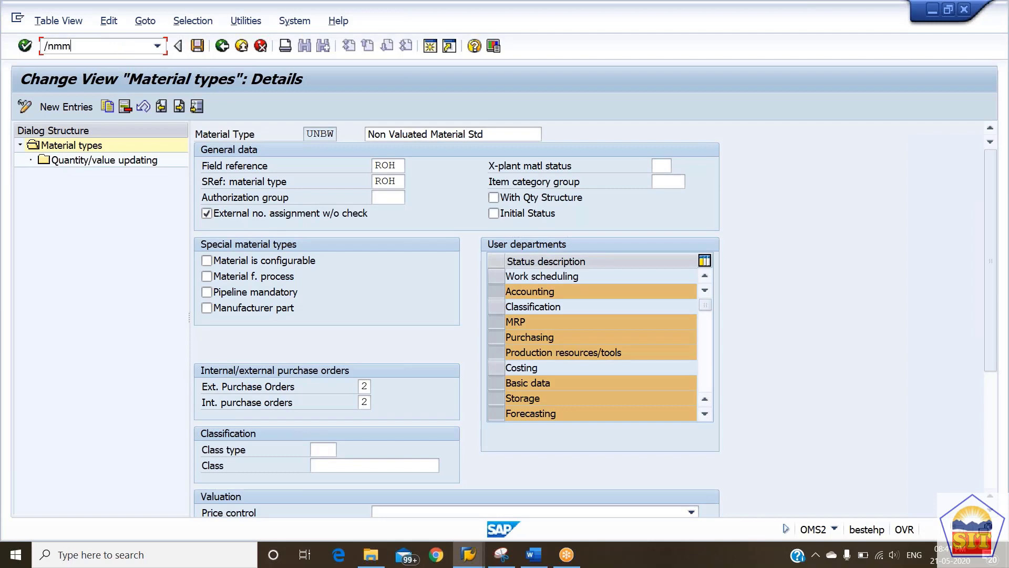
pyautogui.write('01')
pyautogui.press('Return')
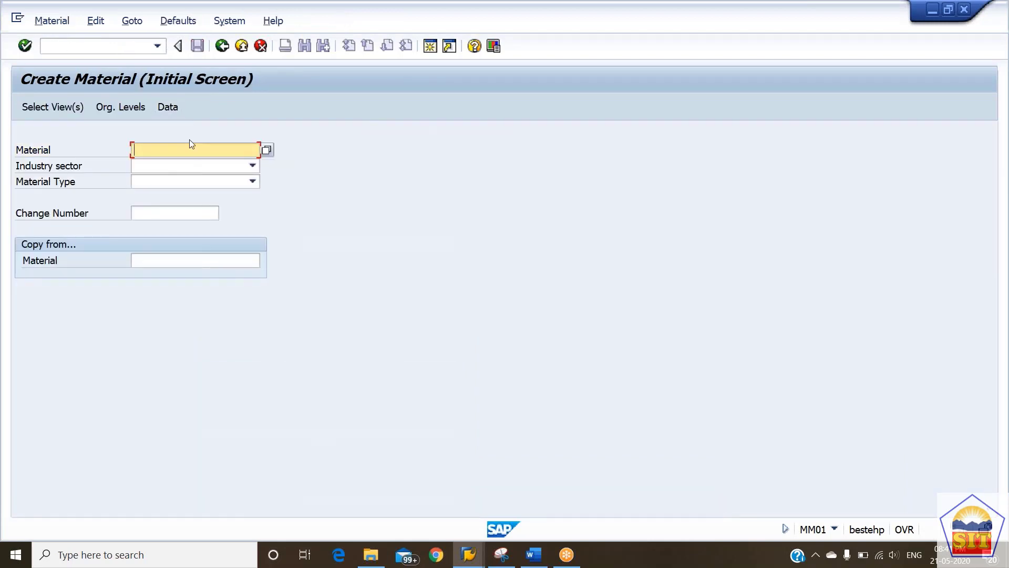
# Enter material nvmat79 with industry sector Mechanical Engineering and material type Non Valuated Material Std, and proceed to view selection.
pyautogui.write('nv')
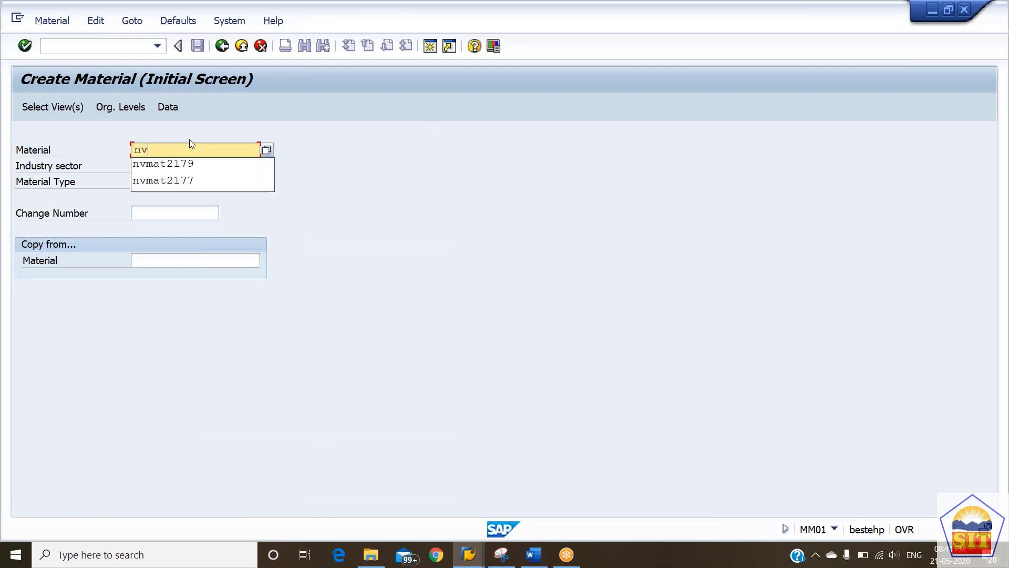
pyautogui.write('mat79')
pyautogui.press('Tab')
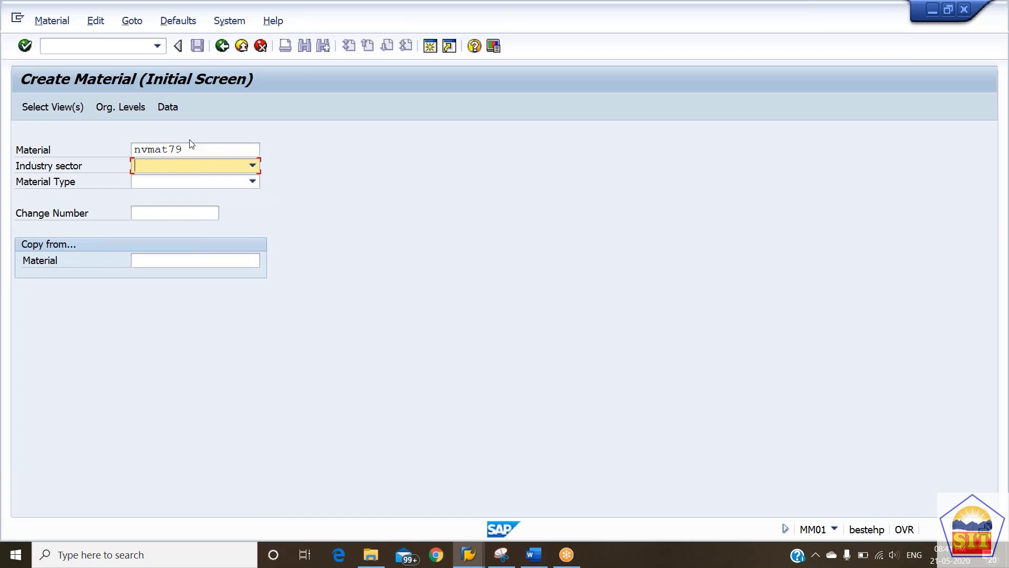
pyautogui.press('m')
pyautogui.press('Tab')
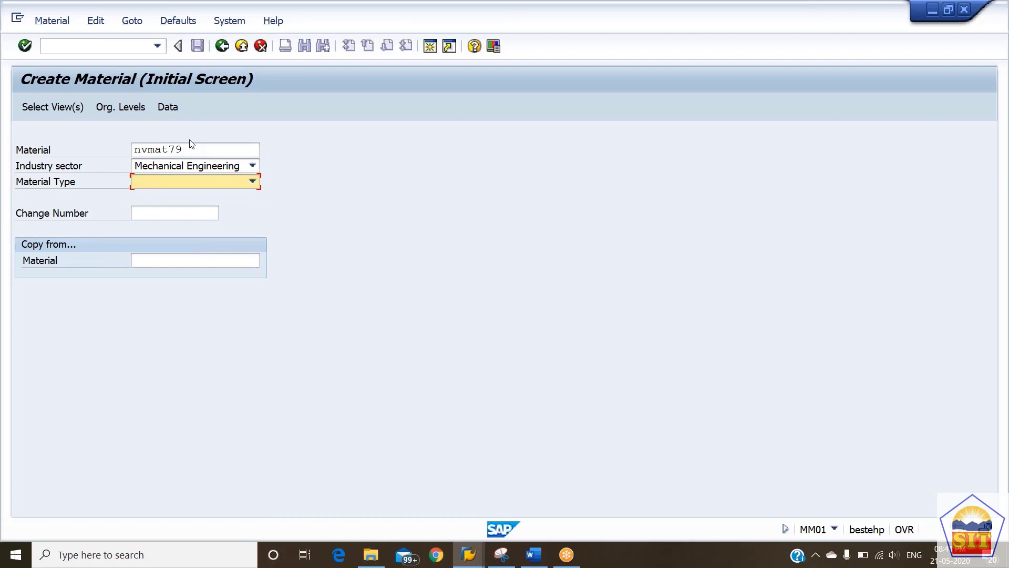
pyautogui.press('n')
pyautogui.press('Down')
pyautogui.press('Down')
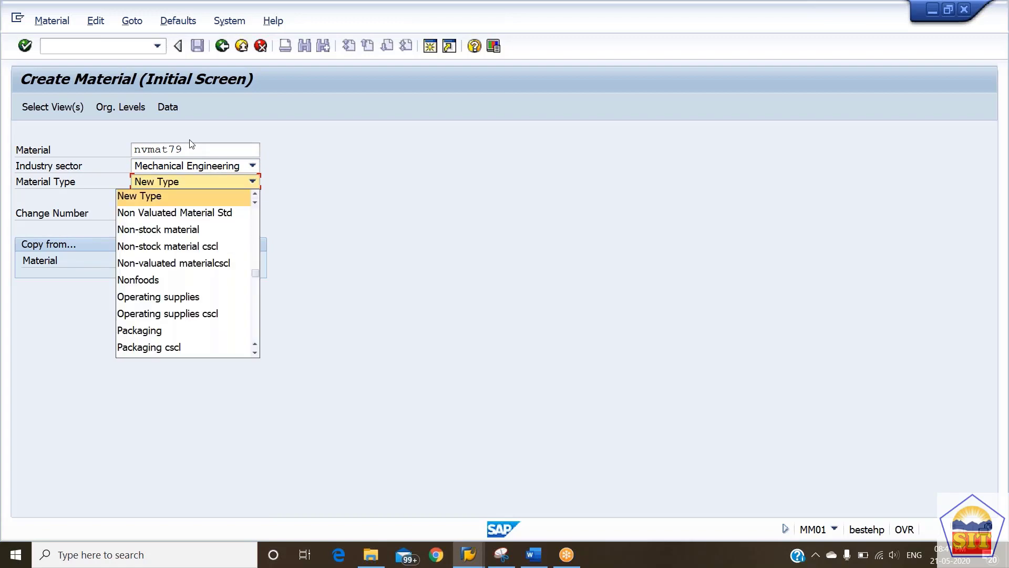
pyautogui.press('Tab')
pyautogui.hotkey('shift', 'Tab')
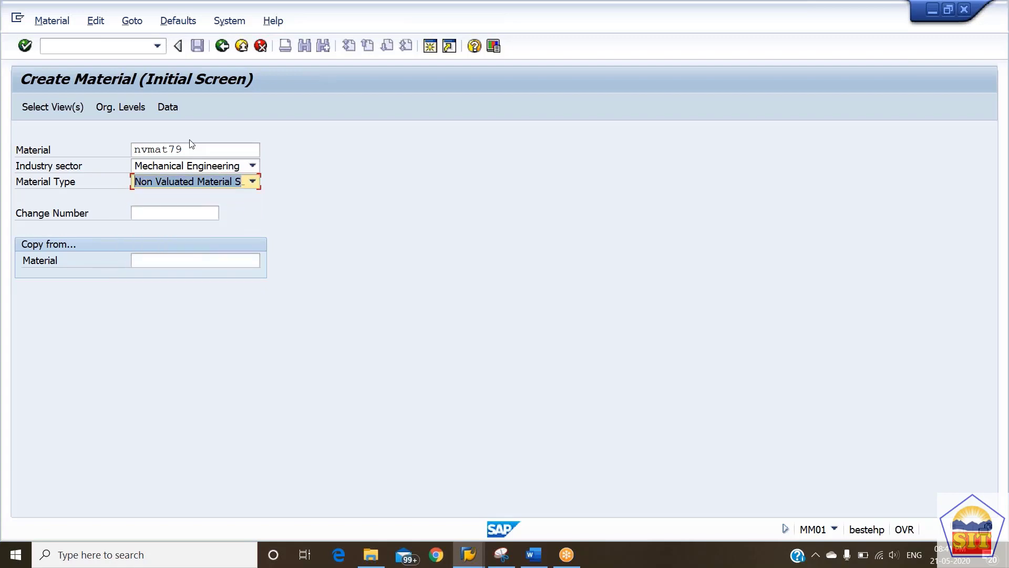
pyautogui.press('Return')
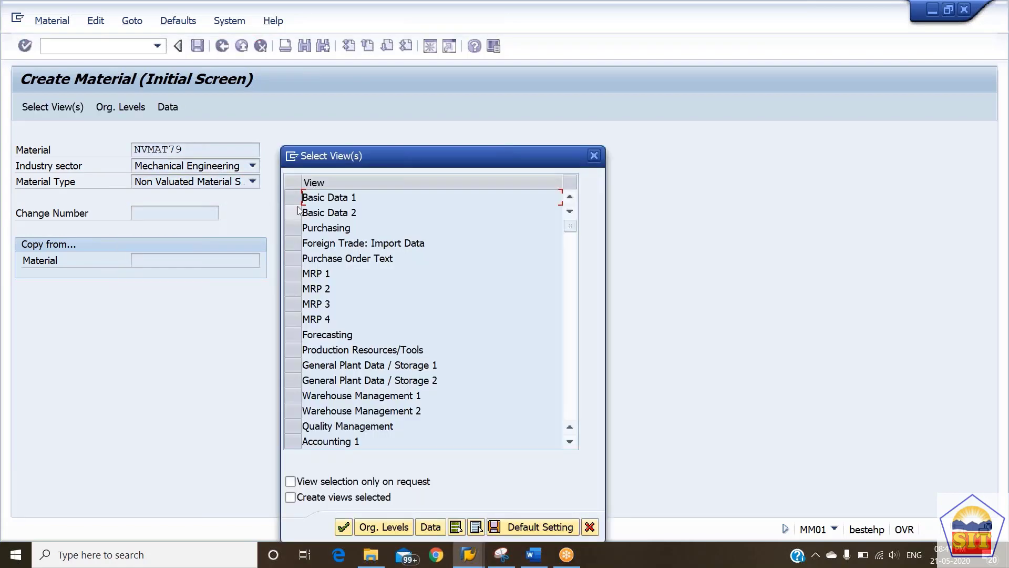
# Choose the views Basic Data 1, Purchasing and Accounting 1, and set the plant to 2179.
pyautogui.click(290, 198)
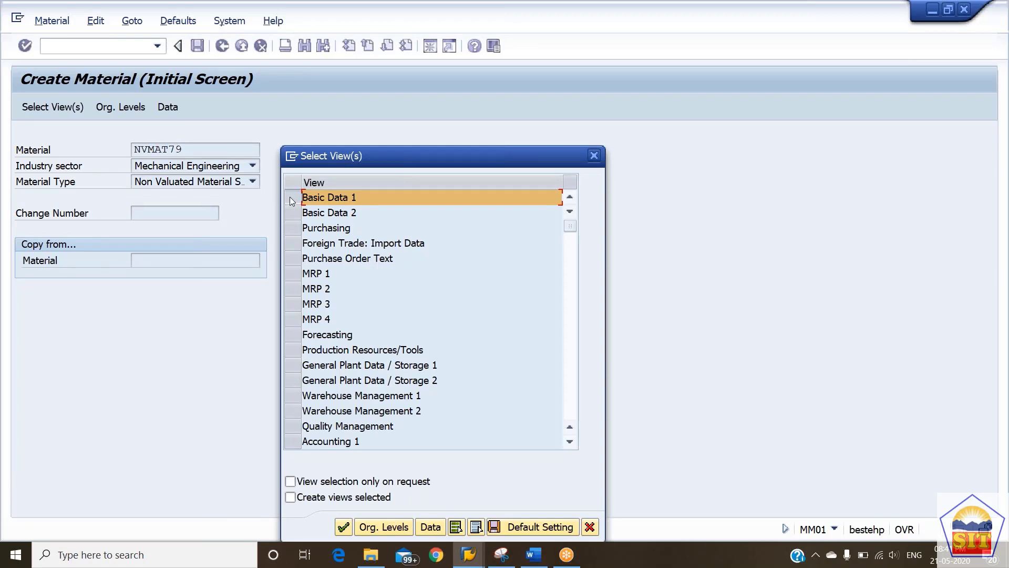
pyautogui.click(294, 226)
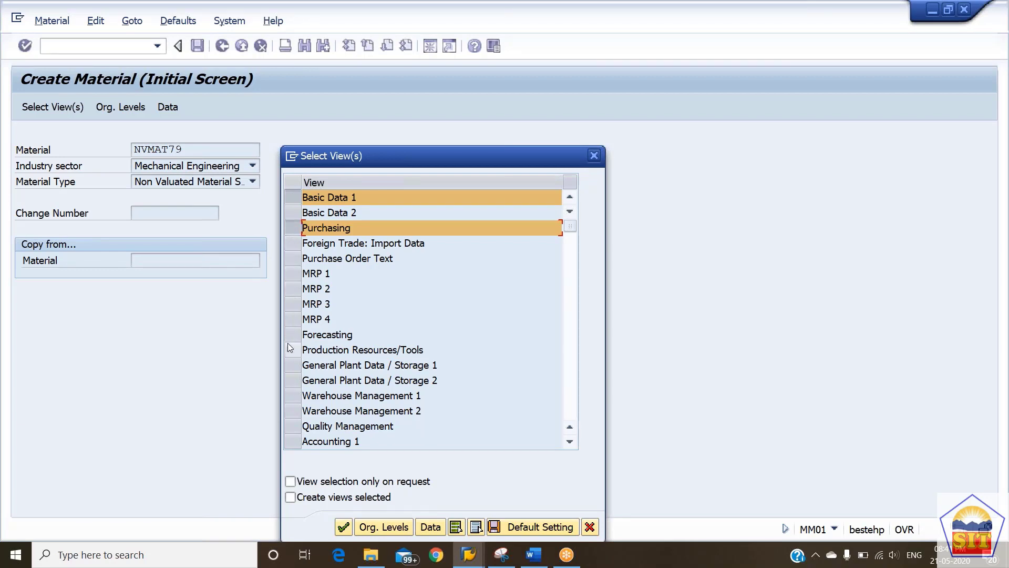
pyautogui.click(292, 443)
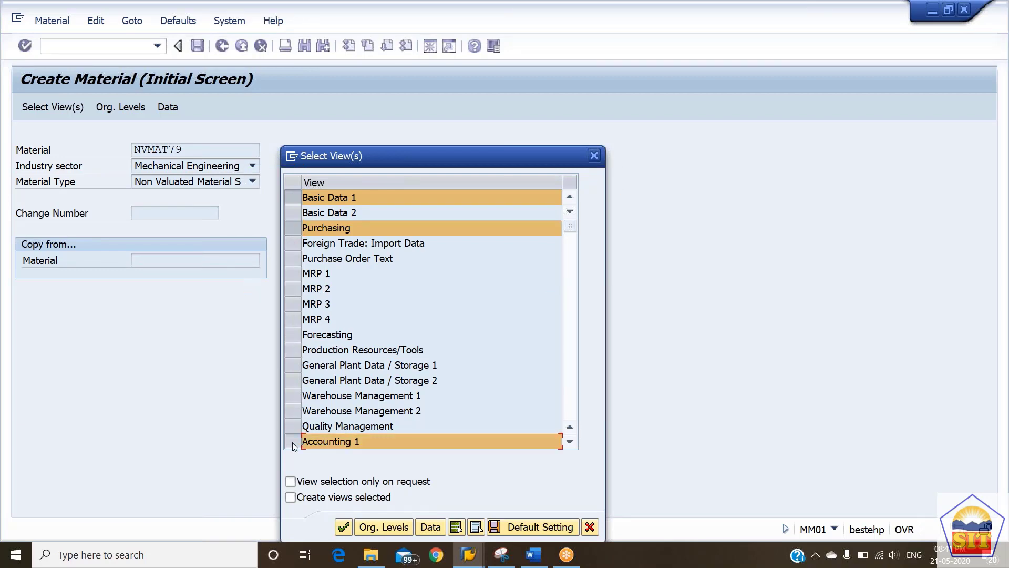
pyautogui.press('Return')
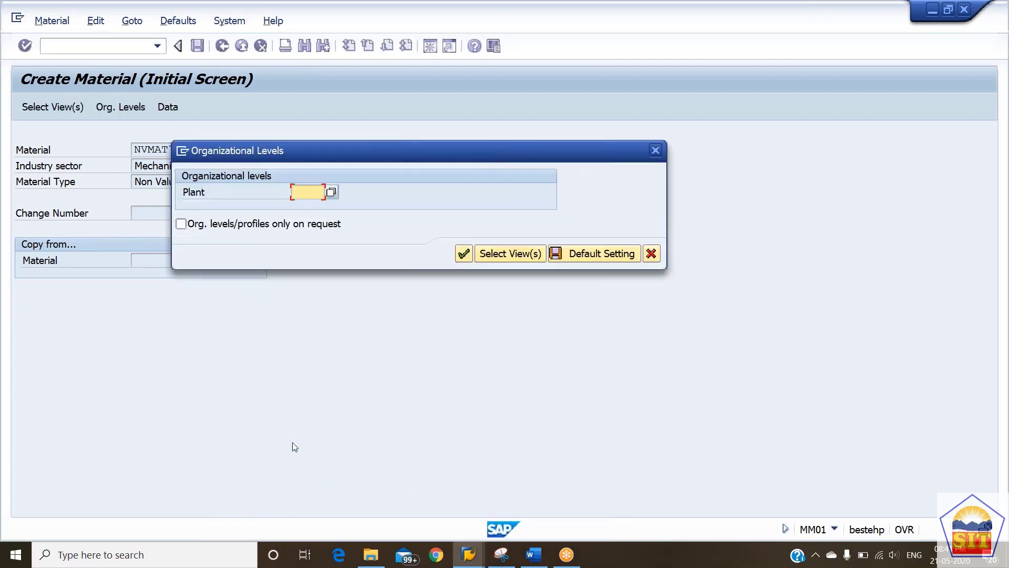
pyautogui.write('2179')
pyautogui.press('Return')
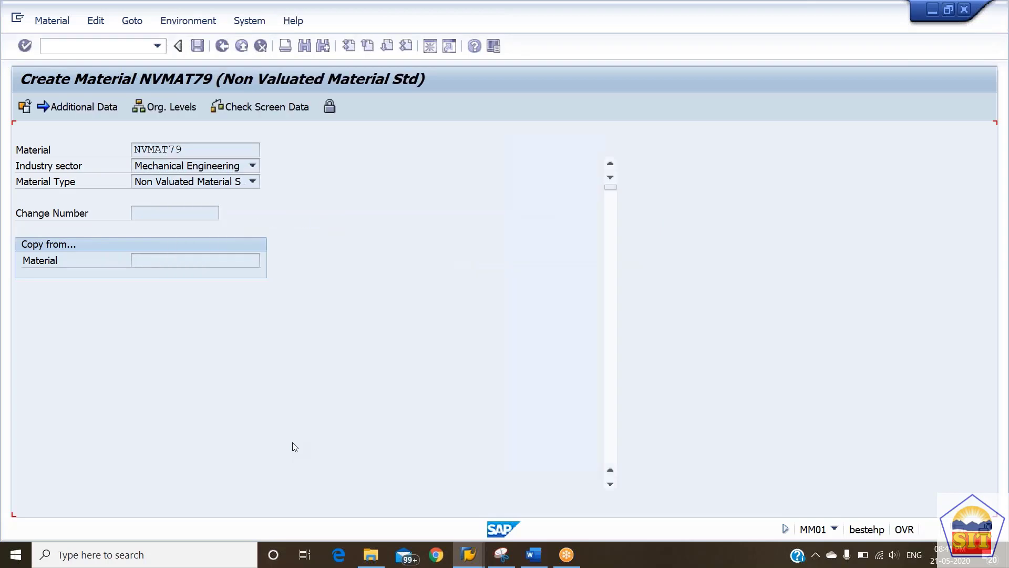
# Set the material description to "Non Valuated Material for 2179", adapting the earlier entry for assets.
pyautogui.press('BackSpace')
pyautogui.press('Down')
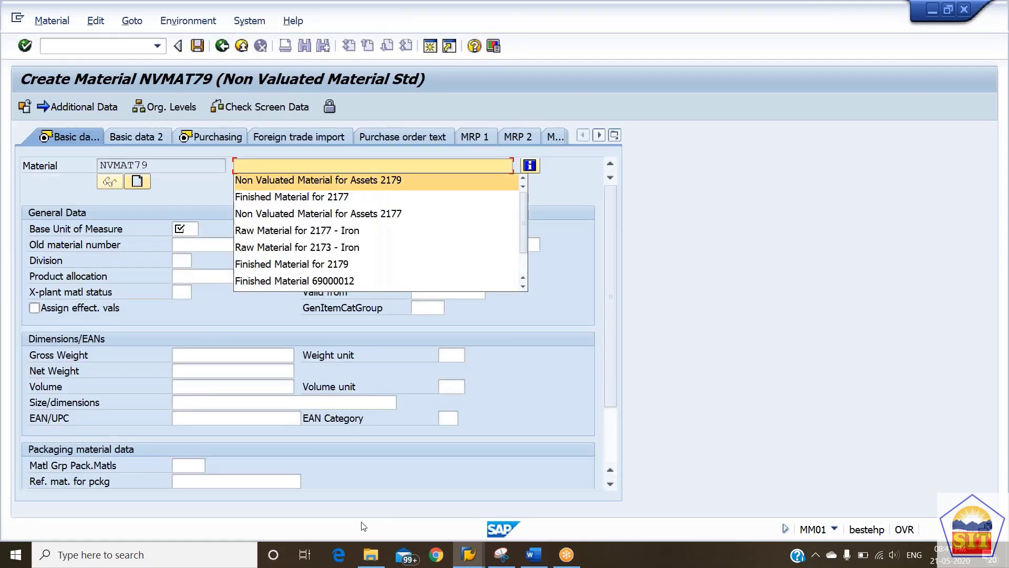
pyautogui.press('Return')
pyautogui.hotkey('shift', 'Tab')
pyautogui.press('Left')
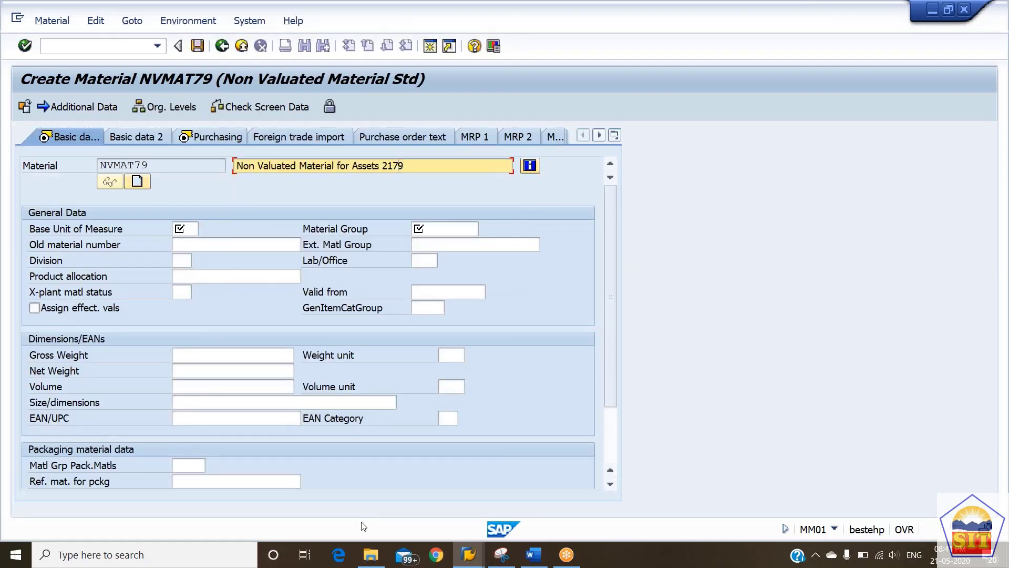
pyautogui.press('Delete')
pyautogui.press('Delete')
pyautogui.press('Delete')
pyautogui.press('Delete')
pyautogui.press('Delete')
pyautogui.press('Delete')
pyautogui.press('Delete')
# Set the base unit of measure to ea and the material group to 004, and continue to the purchasing view.
pyautogui.press('Tab')
pyautogui.press('Tab')
pyautogui.press('Tab')
pyautogui.press('Tab')
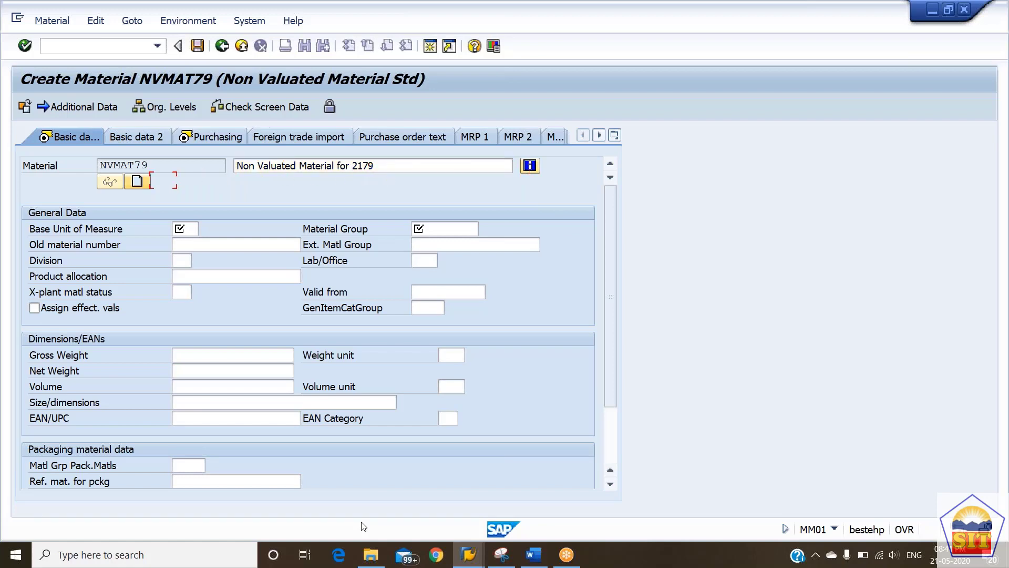
pyautogui.hotkey('shift', 'Tab')
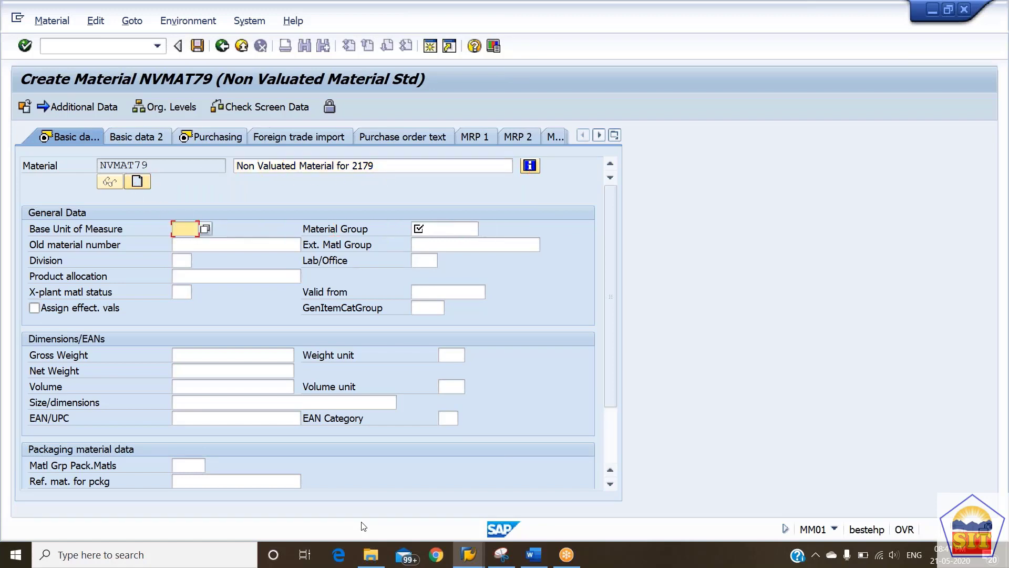
pyautogui.write('ea')
pyautogui.press('Tab')
pyautogui.write('00')
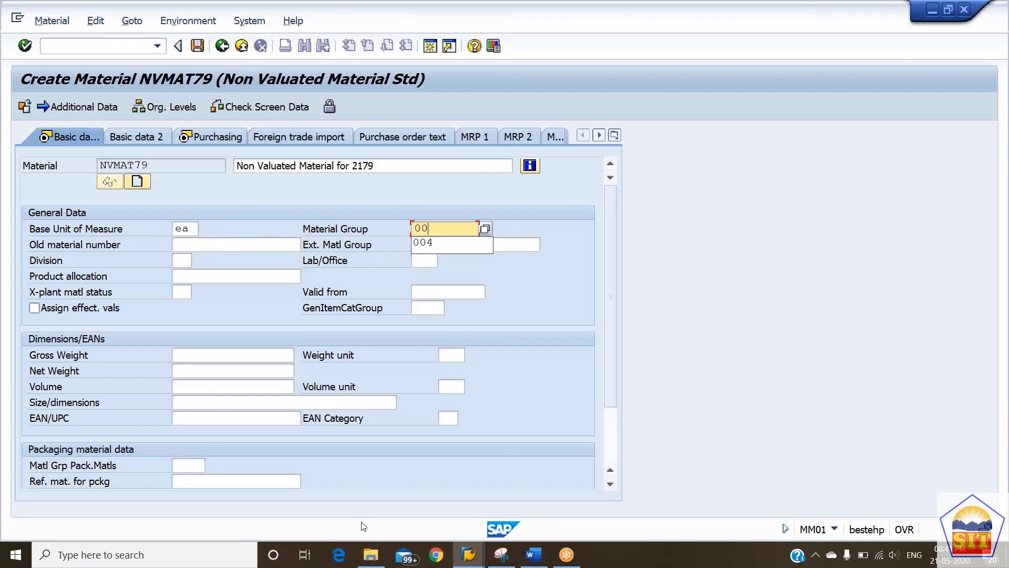
pyautogui.write('4')
pyautogui.press('Tab')
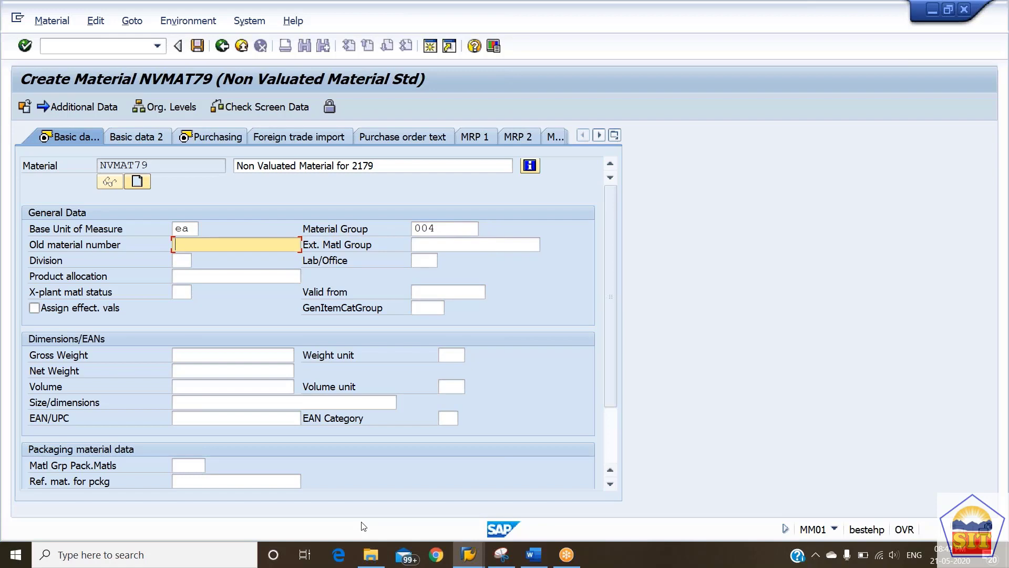
pyautogui.press('Return')
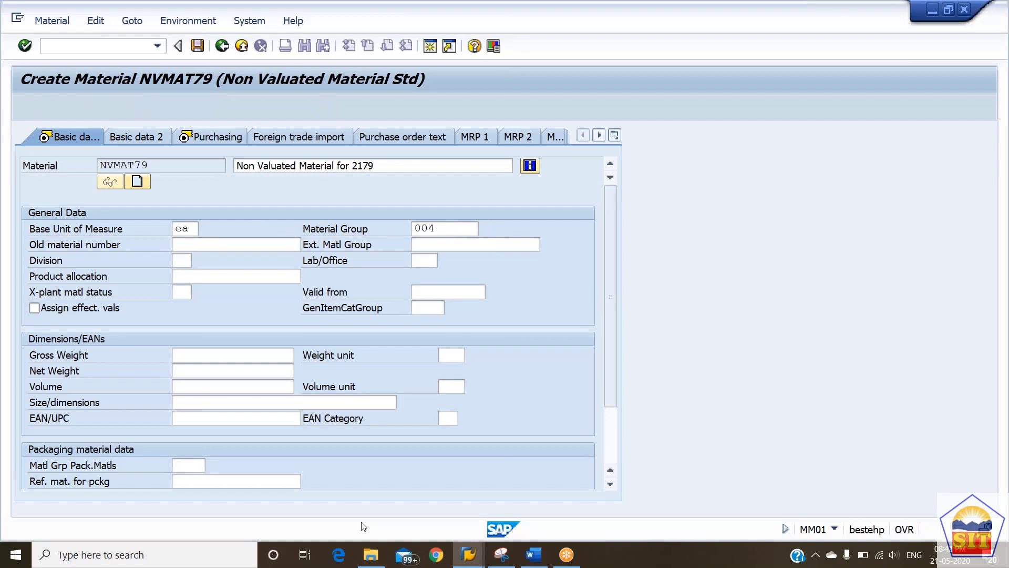
# Set the purchasing value key to 1 and accept its data to continue to the accounting view.
pyautogui.press('Tab')
pyautogui.press('Tab')
pyautogui.press('Tab')
pyautogui.press('Tab')
pyautogui.press('Tab')
pyautogui.press('Tab')
pyautogui.press('Tab')
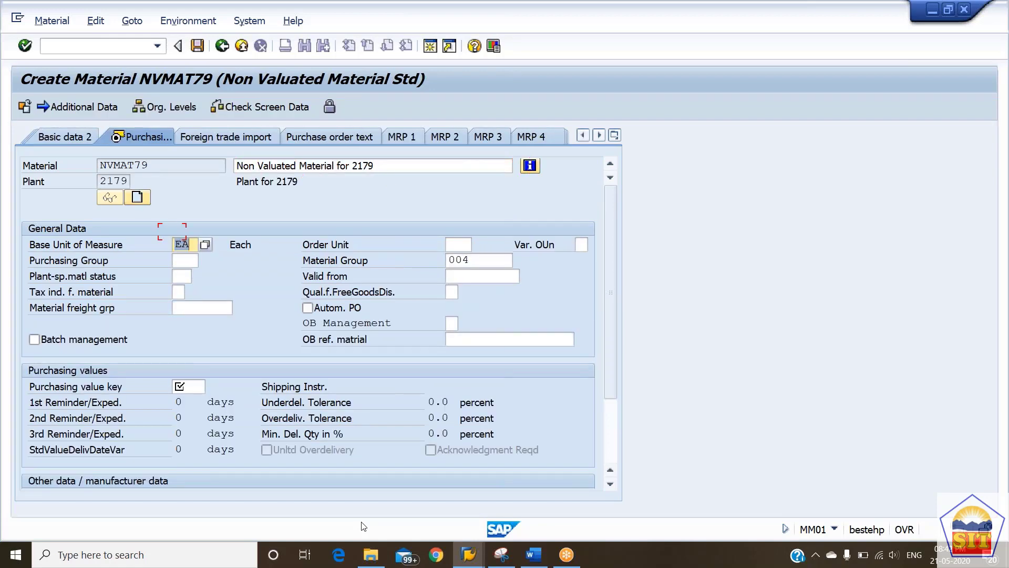
pyautogui.press('Tab')
pyautogui.press('Tab')
pyautogui.press('Tab')
pyautogui.press('Tab')
pyautogui.press('Tab')
pyautogui.press('Tab')
pyautogui.press('Tab')
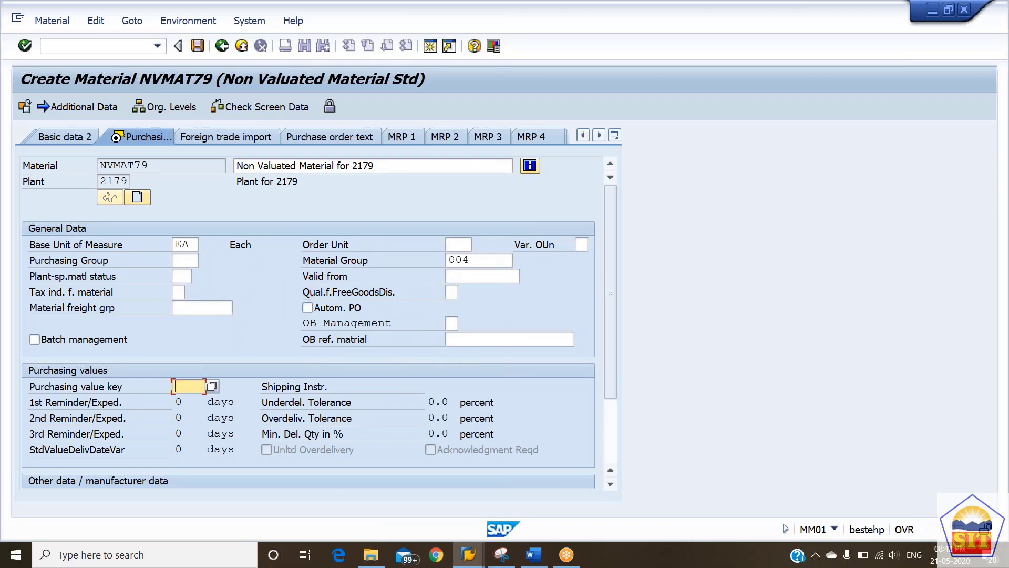
pyautogui.write('1')
pyautogui.press('Return')
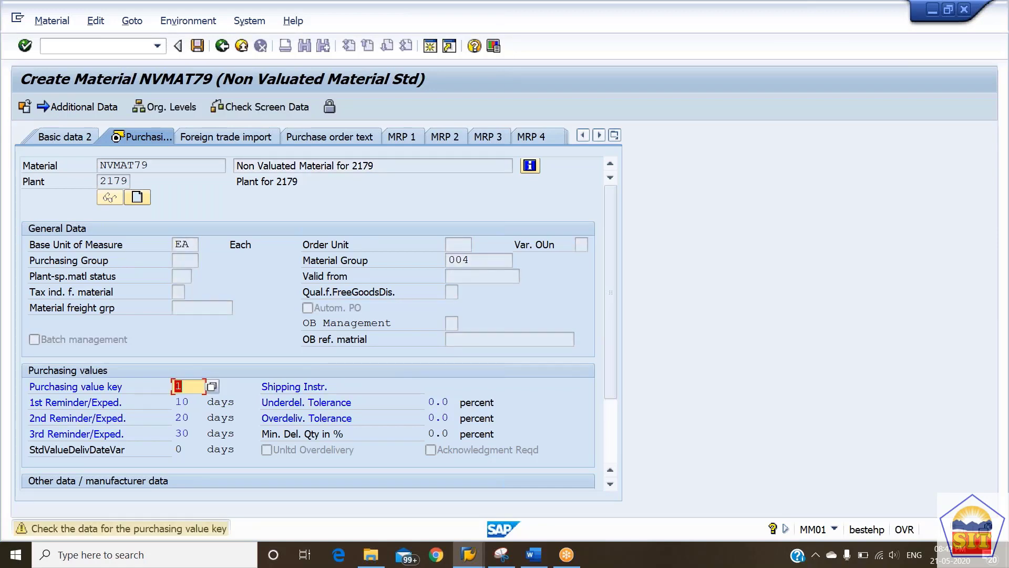
pyautogui.press('Return')
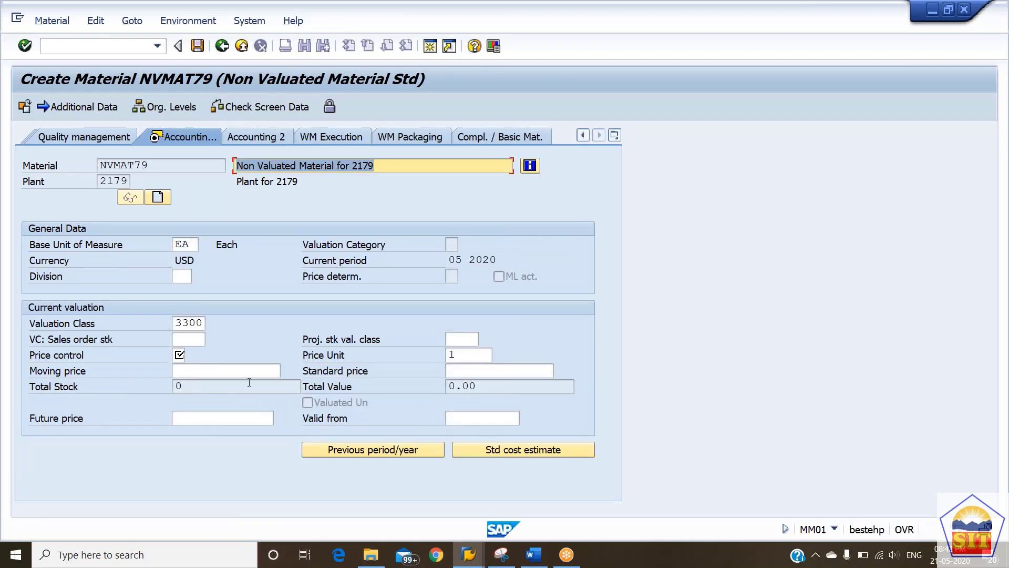
# Set the price control to V, leave the moving and standard prices blank, save the material and check the resulting message's details.
pyautogui.click(196, 323)
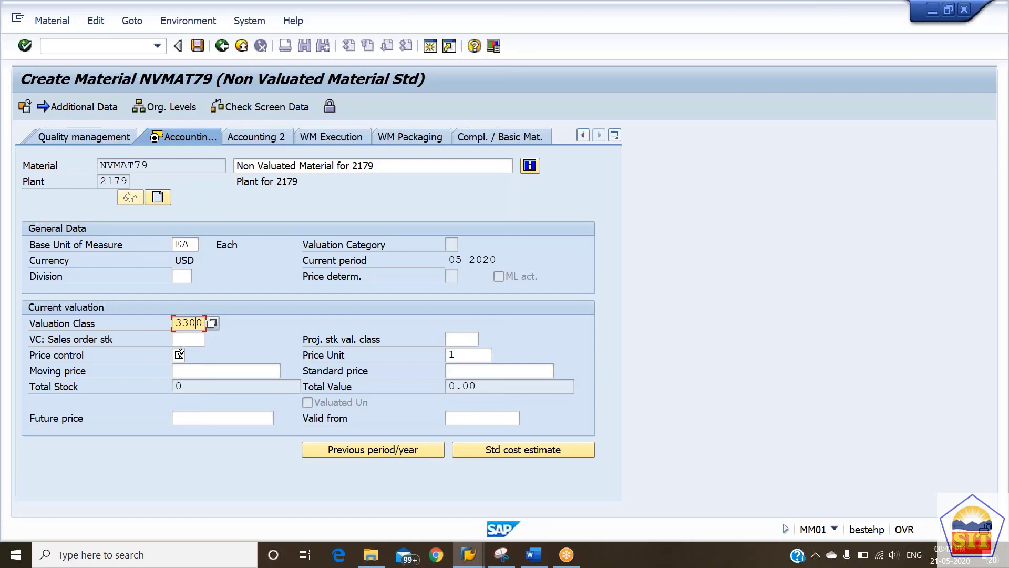
pyautogui.click(179, 355)
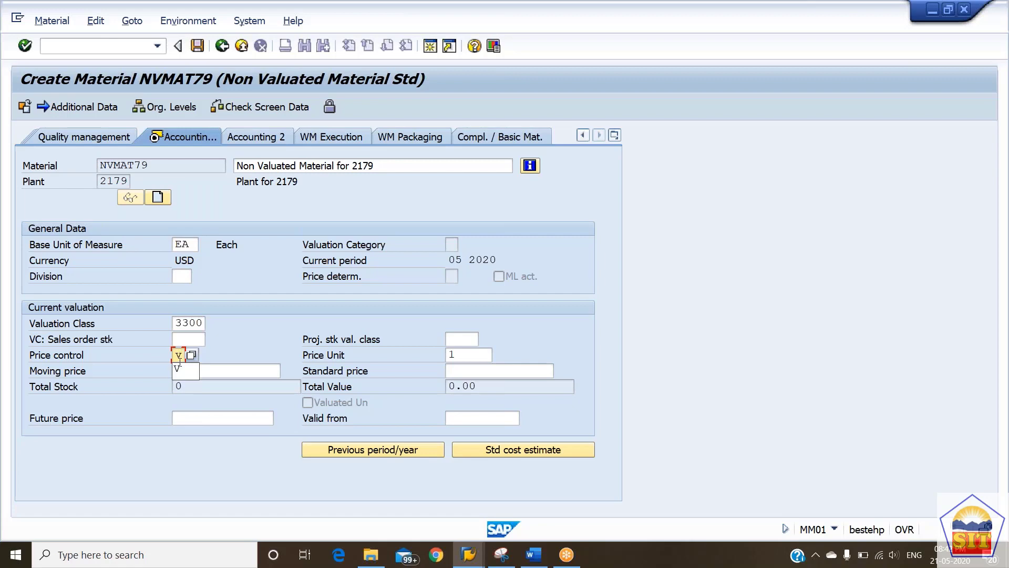
pyautogui.click(247, 372)
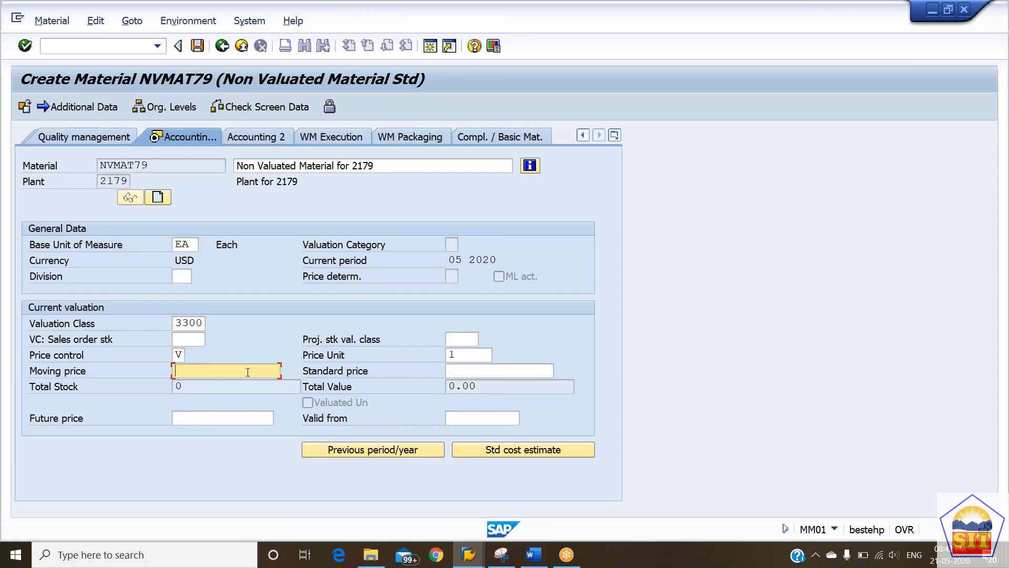
pyautogui.click(454, 375)
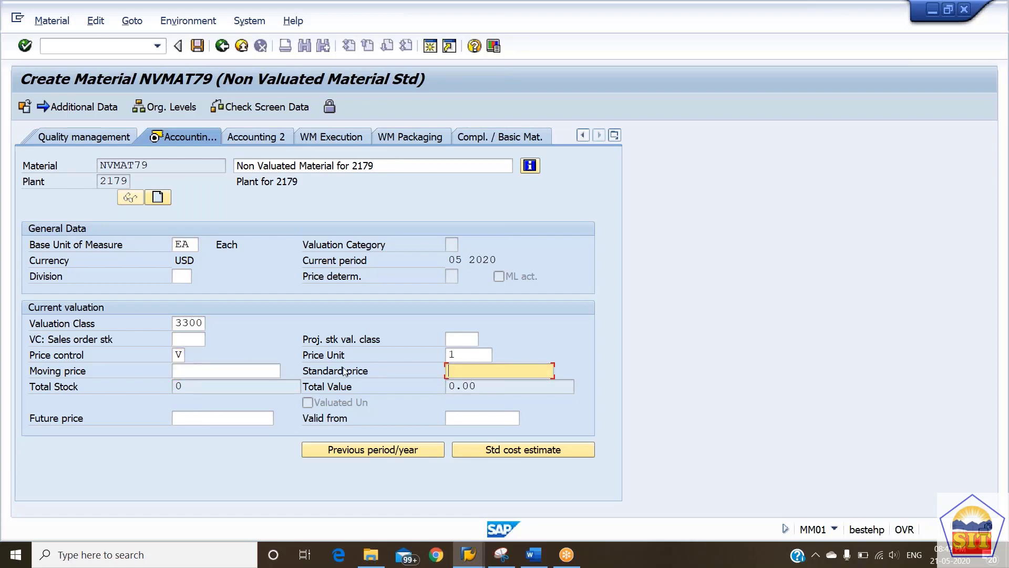
pyautogui.click(272, 373)
pyautogui.press('Tab')
pyautogui.click(271, 368)
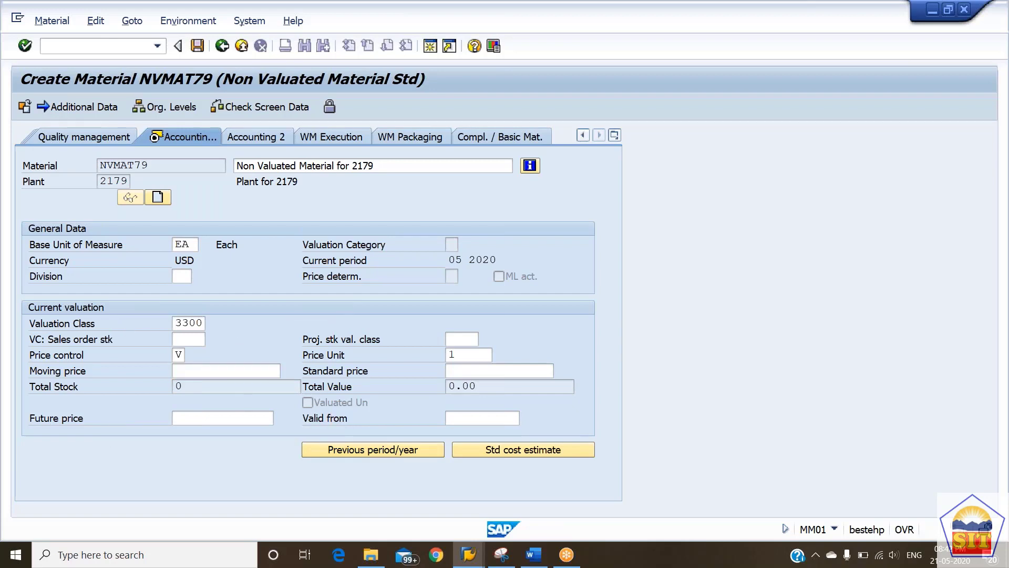
pyautogui.press('Return')
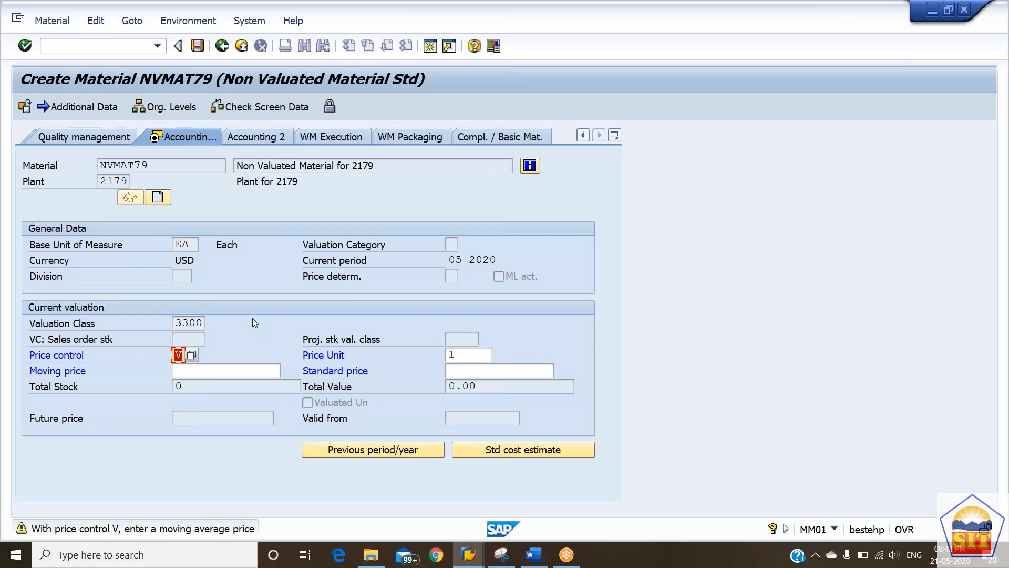
pyautogui.press('Return')
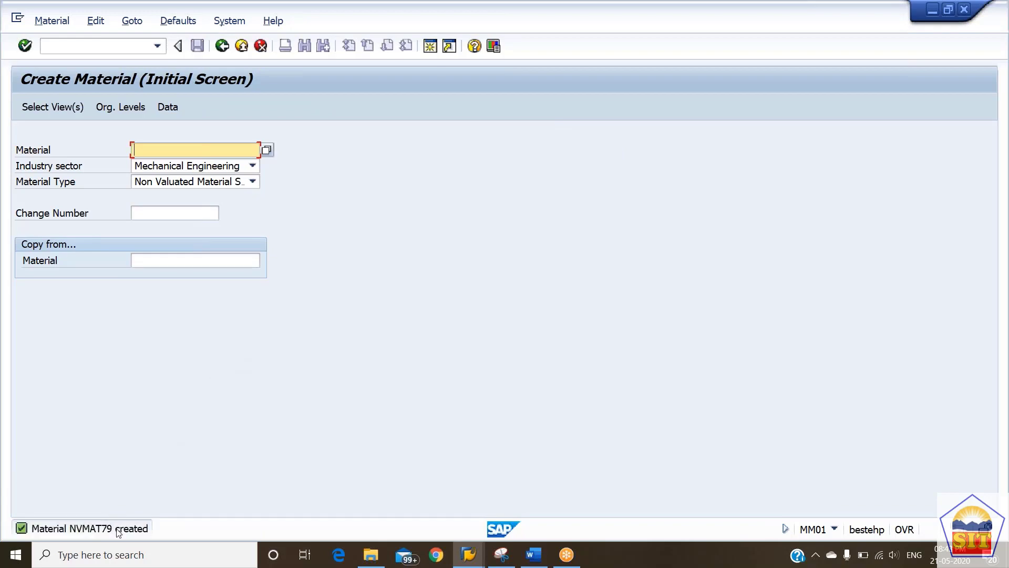
pyautogui.press('F1')
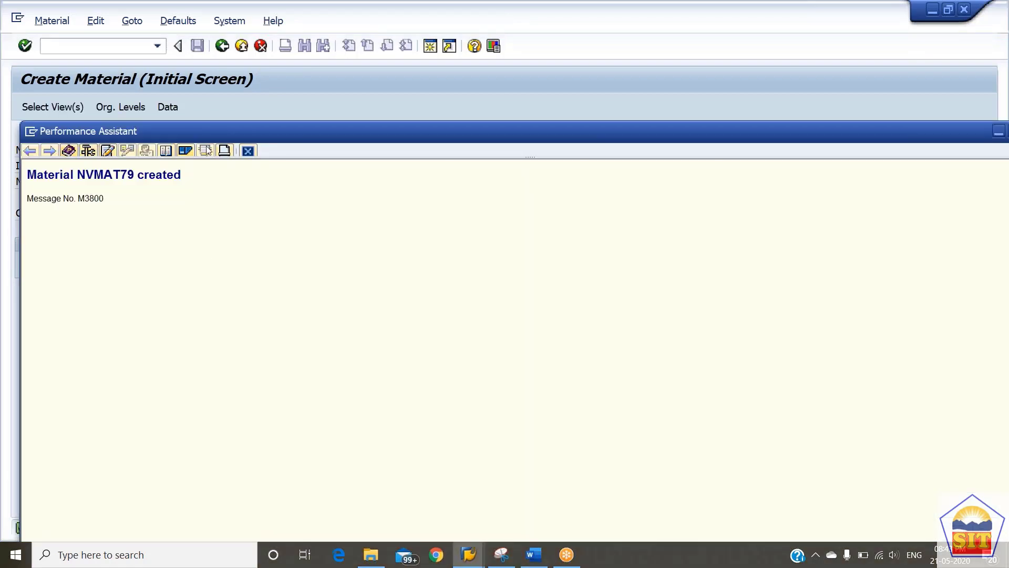
pyautogui.click(249, 151)
# Switch to the Word training document and review the notes on the material's basic data and purchasing views.
pyautogui.hotkey('alt', 'Tab')
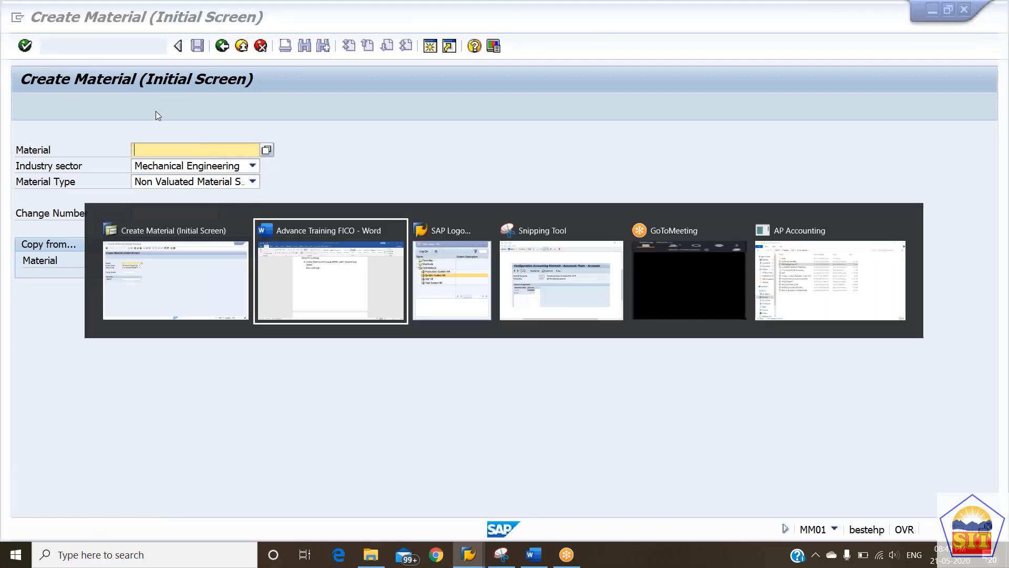
pyautogui.press('Down')
pyautogui.press('Down')
pyautogui.press('Down')
pyautogui.press('Down')
pyautogui.press('Down')
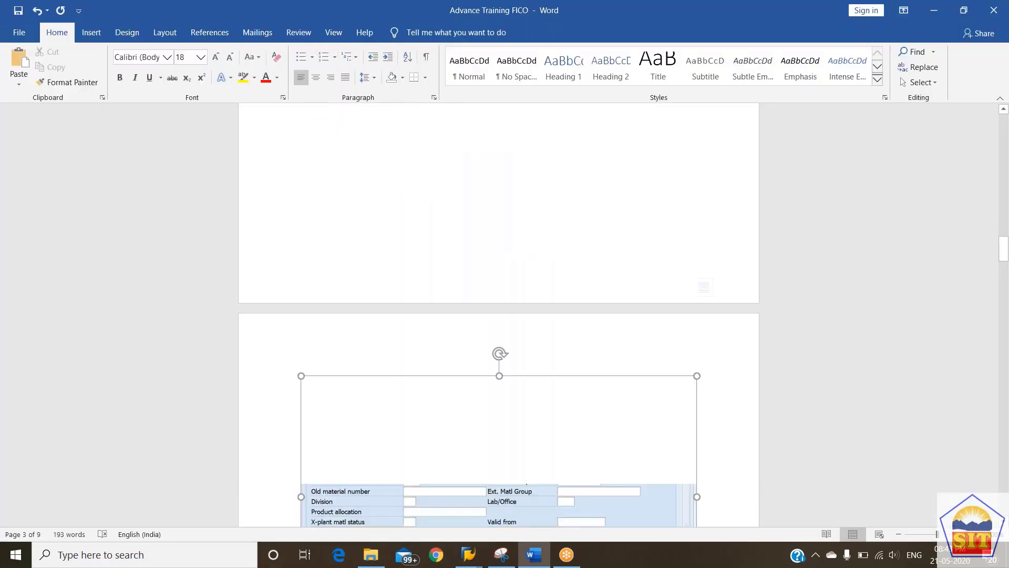
pyautogui.press('Up')
pyautogui.press('Up')
pyautogui.press('Up')
pyautogui.press('Up')
pyautogui.press('Up')
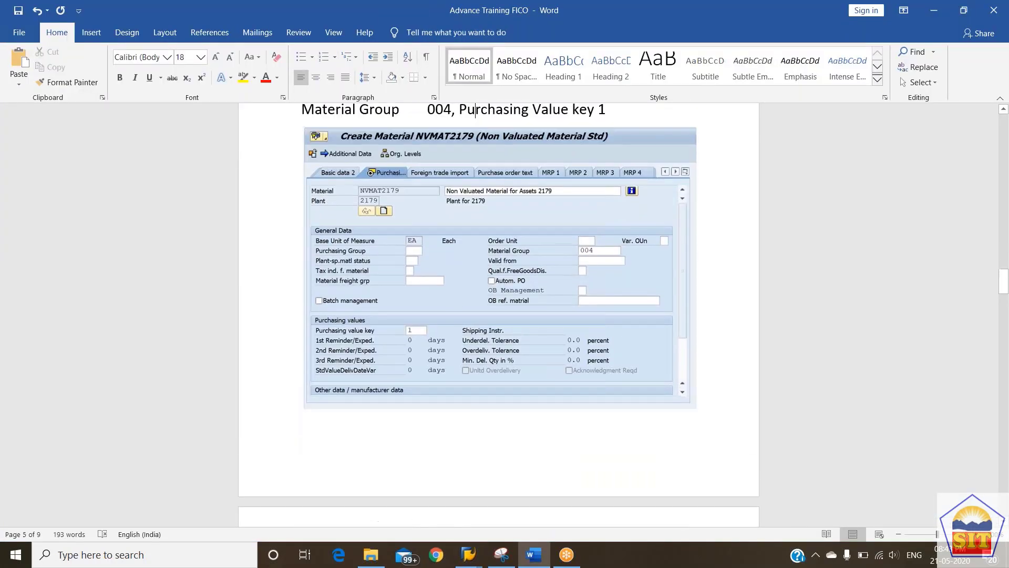
pyautogui.press('Down')
pyautogui.press('Down')
pyautogui.press('Down')
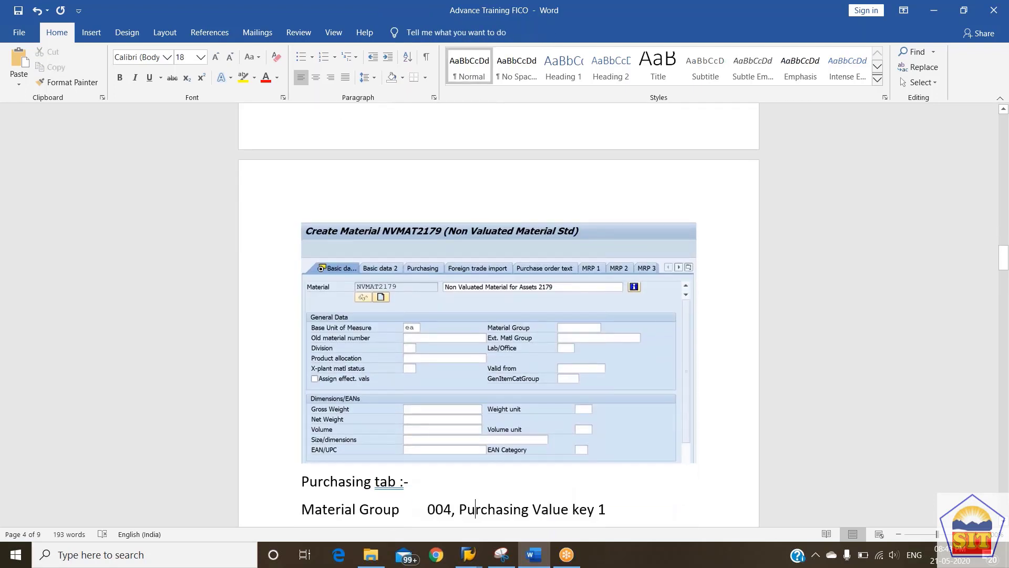
pyautogui.press('Down')
pyautogui.press('Down')
pyautogui.press('Up')
pyautogui.press('Up')
pyautogui.press('Up')
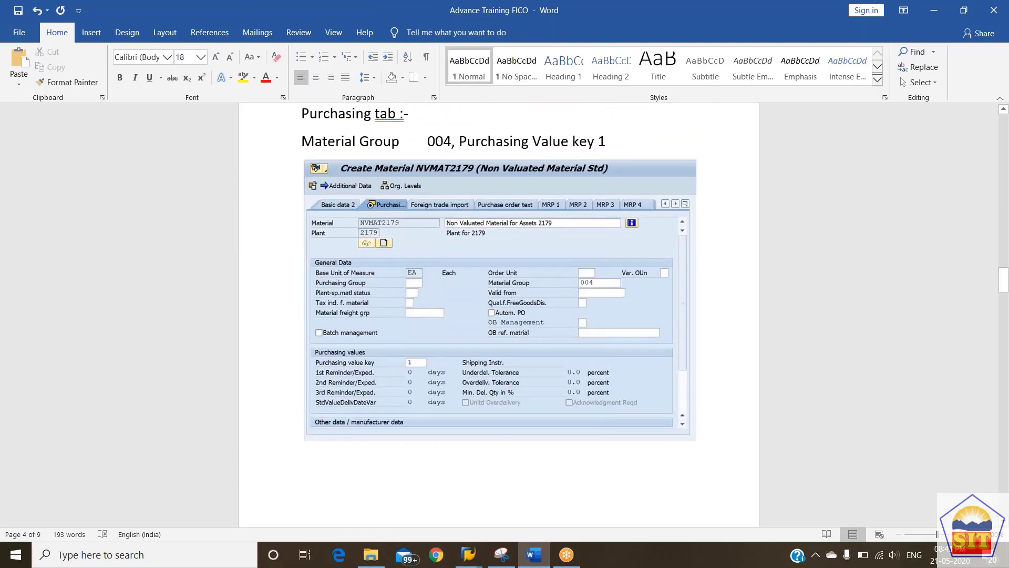
pyautogui.press('Down')
pyautogui.press('Down')
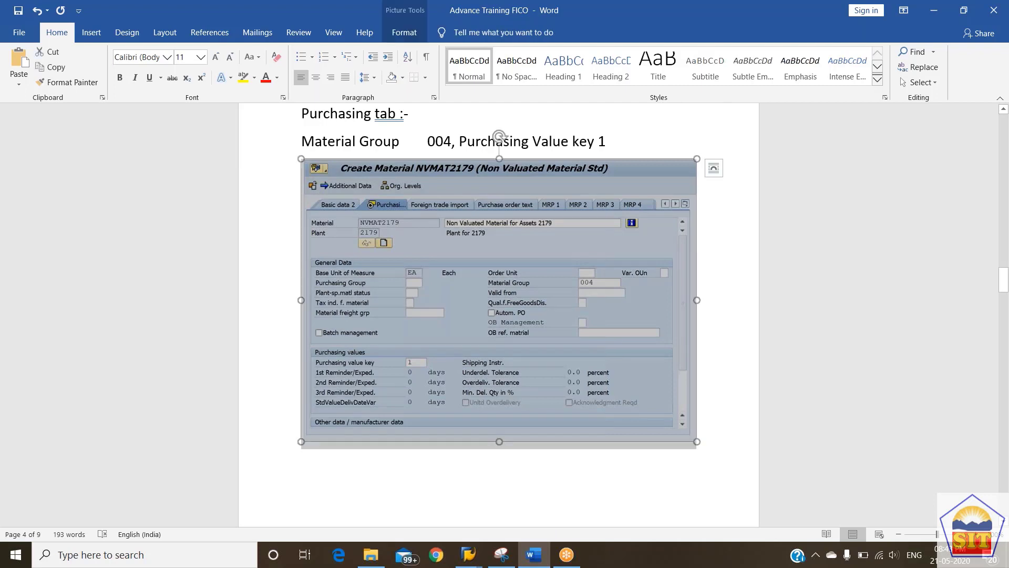
# Review the notes on the accounting view and the line recording the created material.
pyautogui.press('Down')
pyautogui.press('Down')
pyautogui.press('Down')
pyautogui.press('Down')
pyautogui.press('Down')
pyautogui.press('Down')
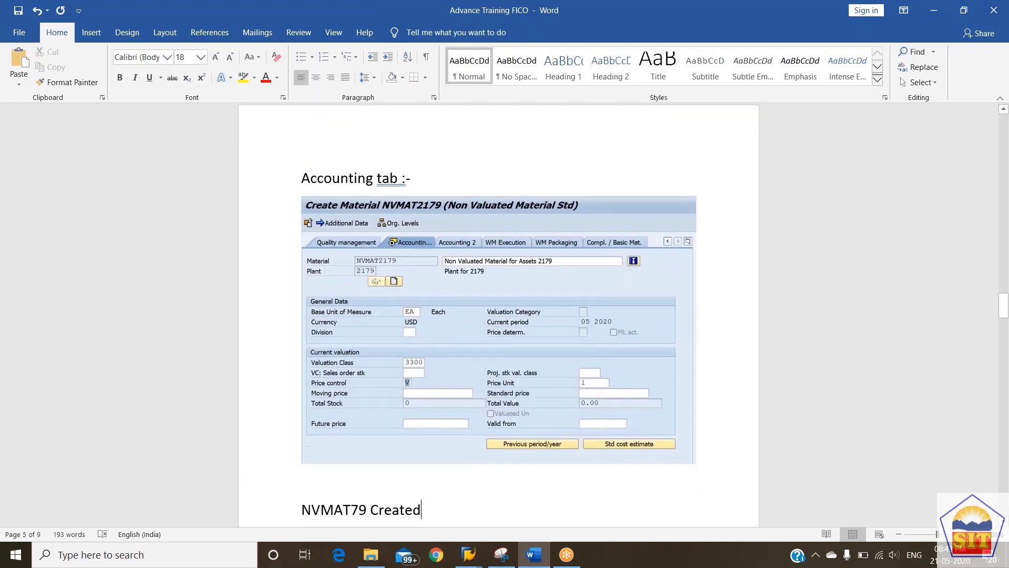
pyautogui.press('Left')
pyautogui.press('Left')
pyautogui.press('Left')
pyautogui.press('Left')
pyautogui.press('Left')
pyautogui.press('Left')
pyautogui.press('Left')
pyautogui.press('Left')
pyautogui.press('Left')
pyautogui.press('Left')
pyautogui.press('Left')
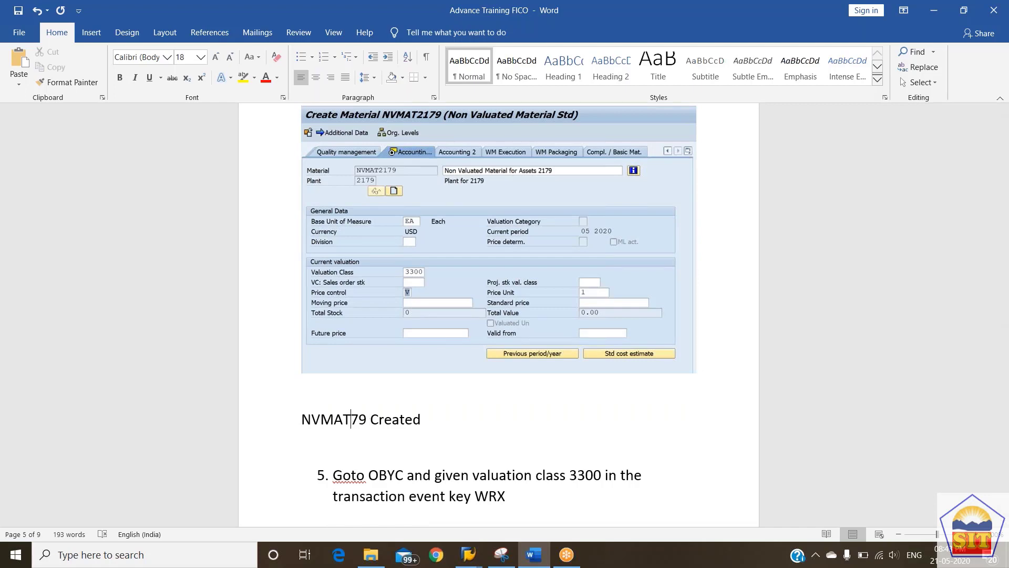
# Read instruction 5 in the training notes on the OBYC account assignment for valuation class 3300.
pyautogui.hotkey('alt', 'Tab')
pyautogui.hotkey('alt', 'Tab')
pyautogui.press('Down')
pyautogui.press('Down')
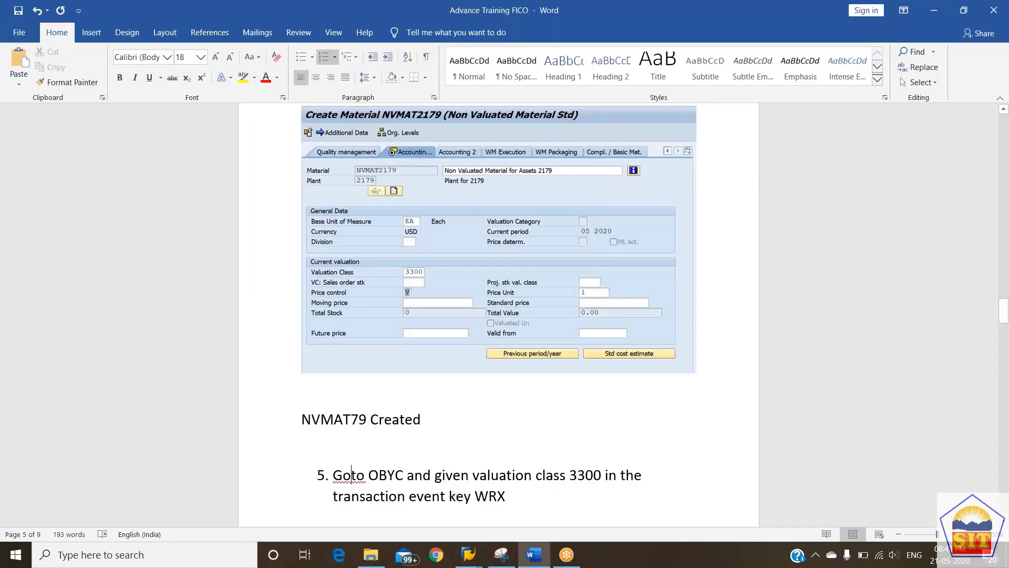
pyautogui.press('Down')
pyautogui.press('Down')
pyautogui.press('Down')
pyautogui.press('Down')
pyautogui.press('Down')
pyautogui.press('Down')
pyautogui.press('Down')
pyautogui.press('Down')
pyautogui.press('Down')
pyautogui.press('Down')
pyautogui.press('Up')
pyautogui.press('Up')
pyautogui.press('Up')
pyautogui.press('Up')
pyautogui.press('Up')
pyautogui.press('Up')
pyautogui.press('Up')
pyautogui.press('Up')
pyautogui.press('Up')
pyautogui.press('Up')
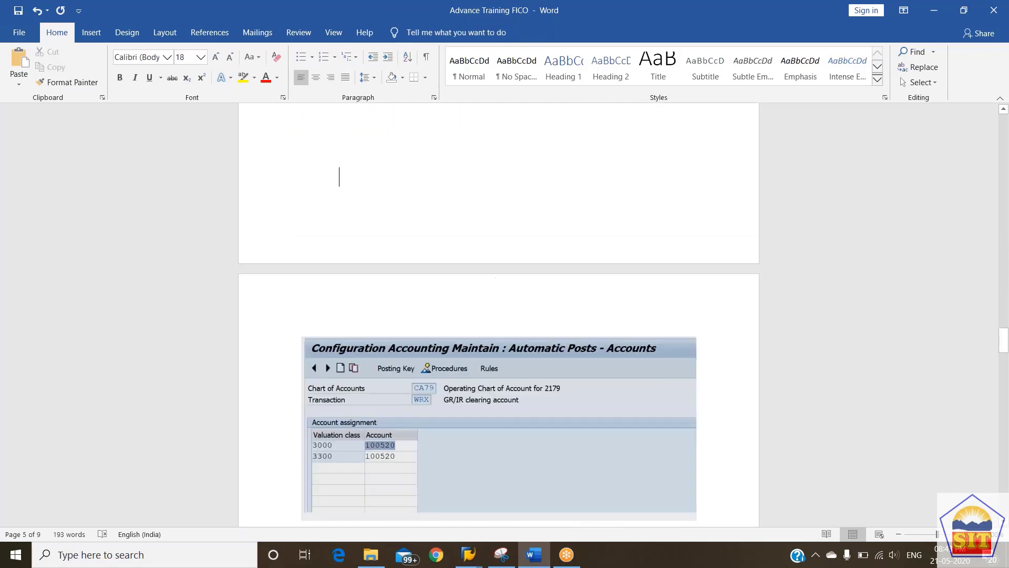
pyautogui.press('Up')
pyautogui.press('Up')
pyautogui.press('Up')
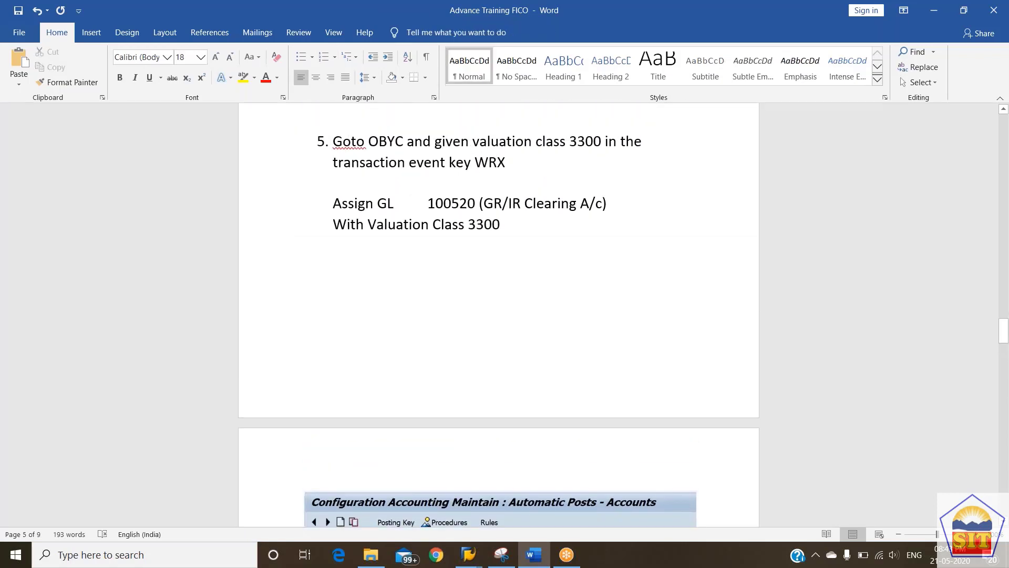
# Switch to SAP and open the GR/IR clearing account procedure WRX in OBYC for chart of accounts CA79.
pyautogui.hotkey('alt', 'Tab')
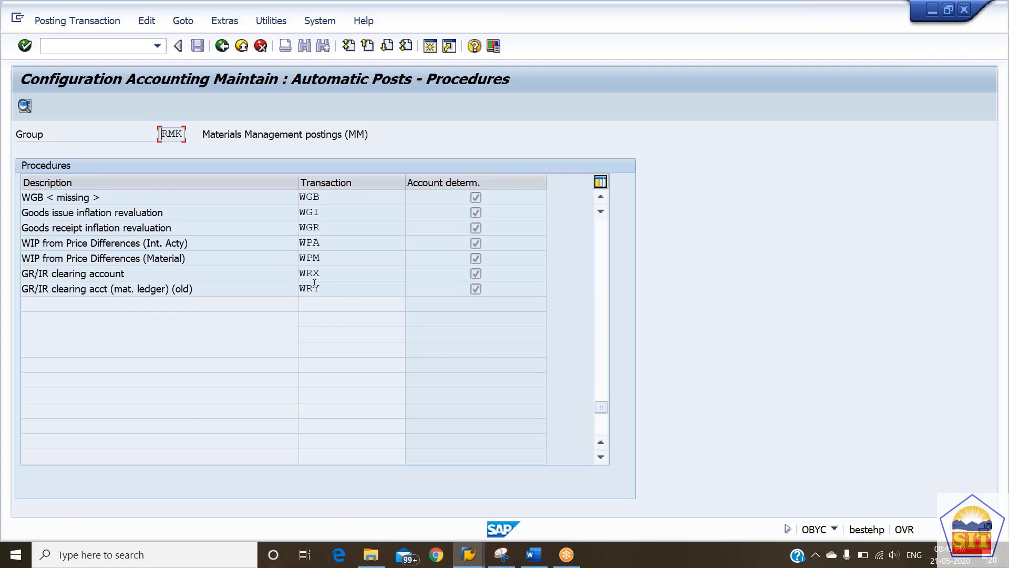
pyautogui.doubleClick(322, 274)
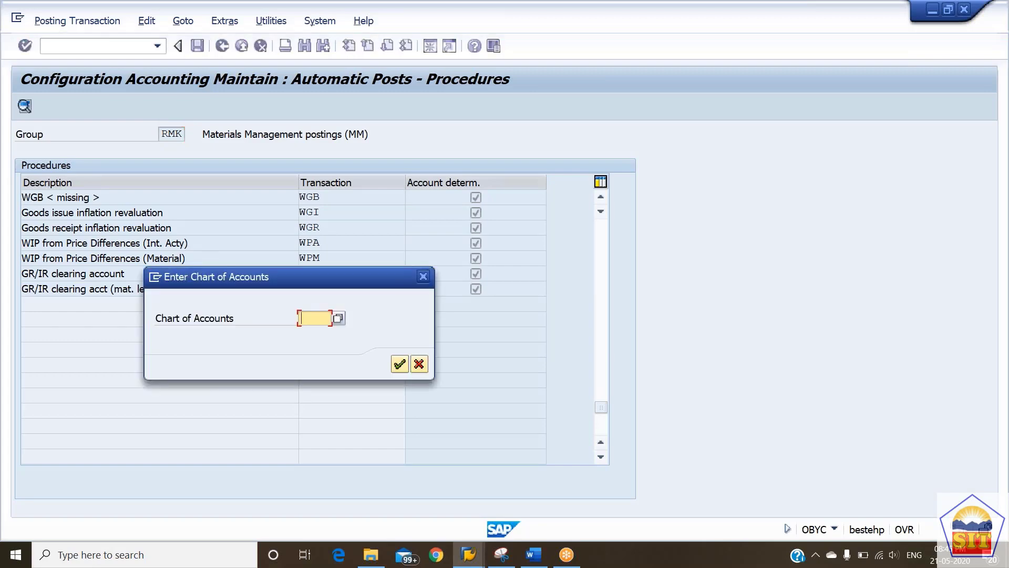
pyautogui.write('ca')
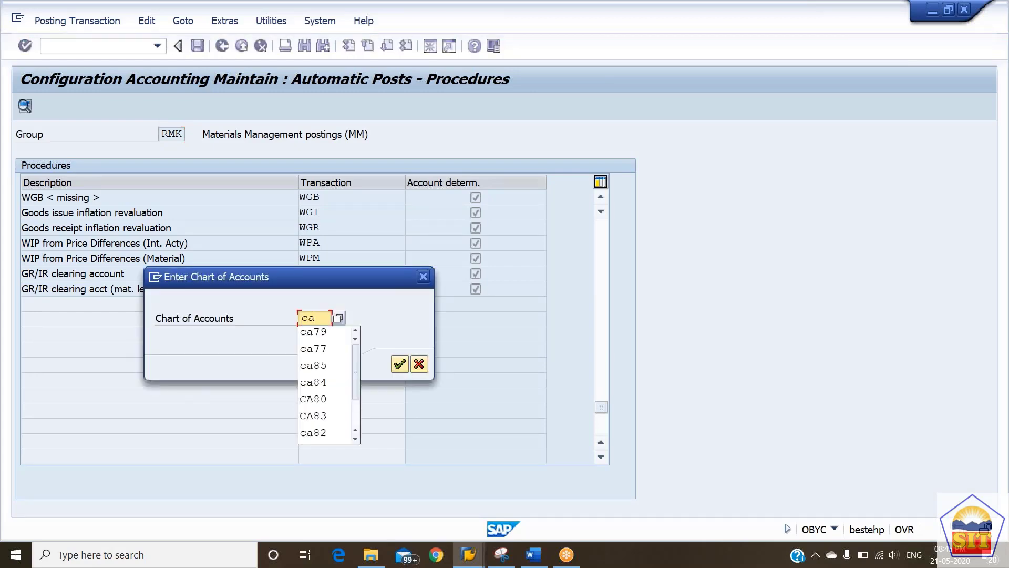
pyautogui.press('Down')
pyautogui.press('Return')
pyautogui.press('Return')
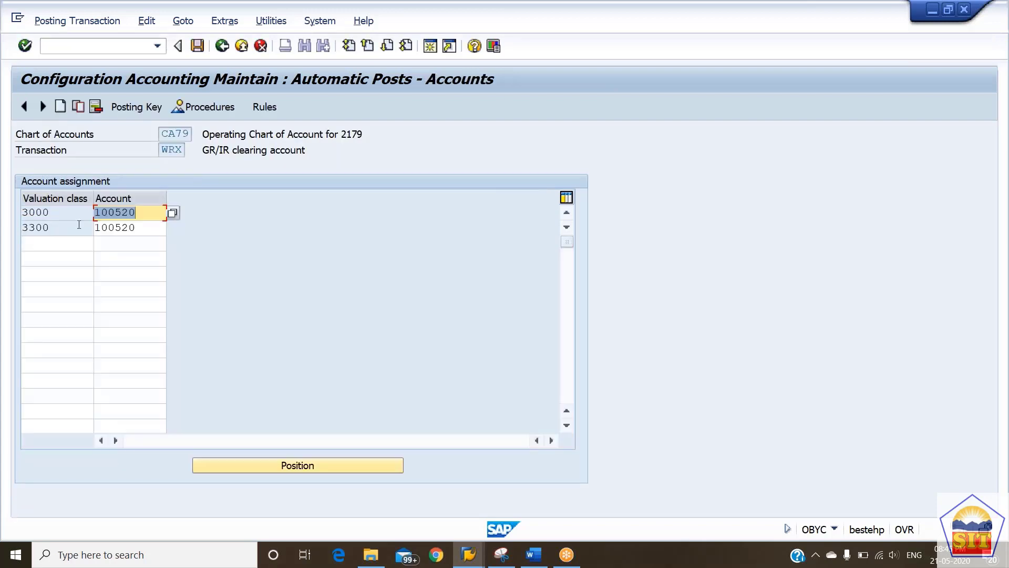
# Check which account is assigned to valuation class 3300 in the WRX account assignment.
pyautogui.moveTo(63, 228); pyautogui.dragTo(5, 226)
pyautogui.click(154, 231)
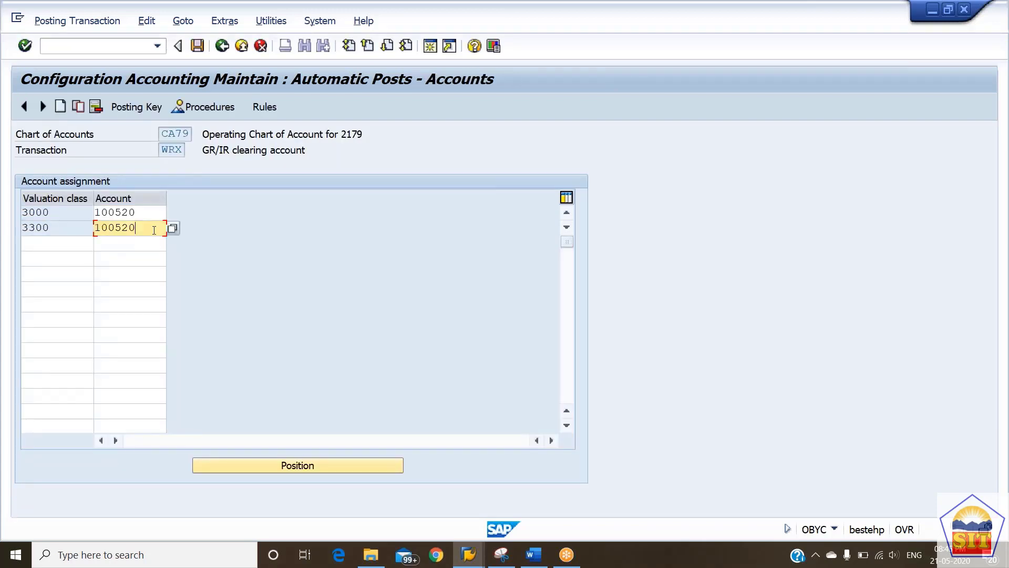
pyautogui.moveTo(154, 231); pyautogui.dragTo(64, 230)
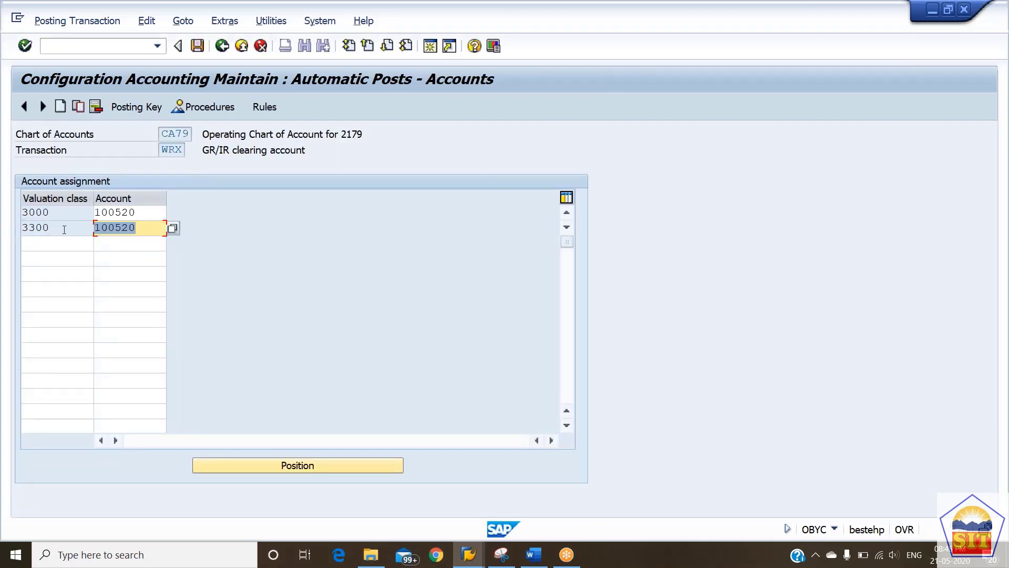
pyautogui.moveTo(63, 229); pyautogui.dragTo(5, 221)
pyautogui.click(140, 228)
pyautogui.moveTo(140, 228); pyautogui.dragTo(5, 226)
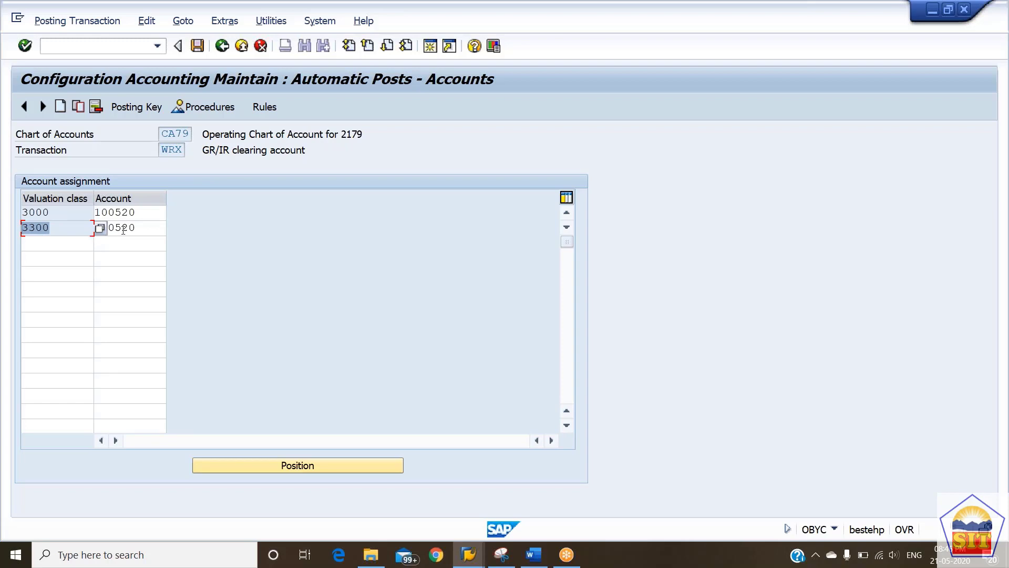
pyautogui.moveTo(141, 229); pyautogui.dragTo(5, 233)
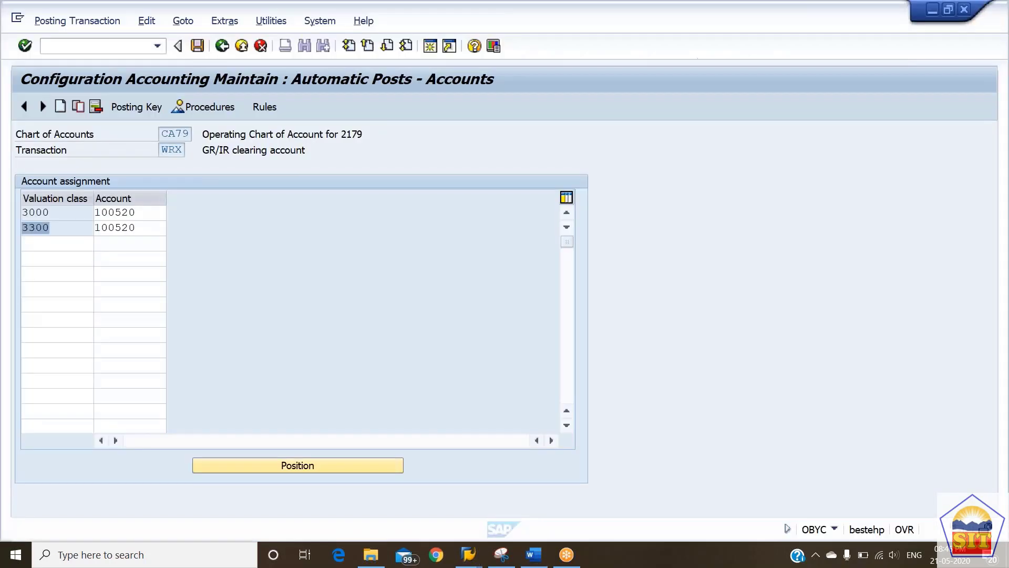
# Return to the Word notes and read instruction 6 on creating a purchase order with an asset account assignment.
pyautogui.hotkey('alt', 'Tab')
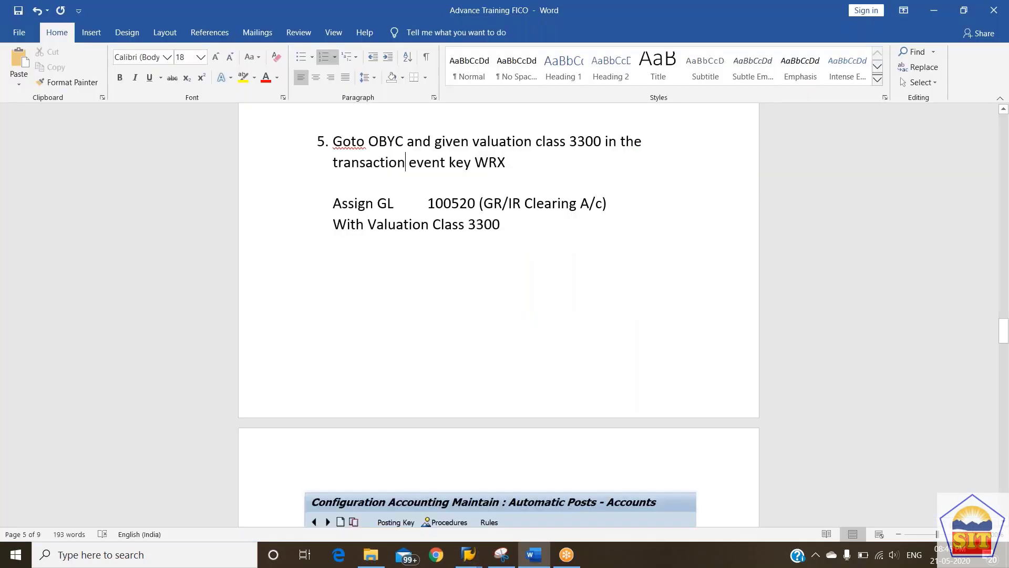
pyautogui.hotkey('alt', 'Tab')
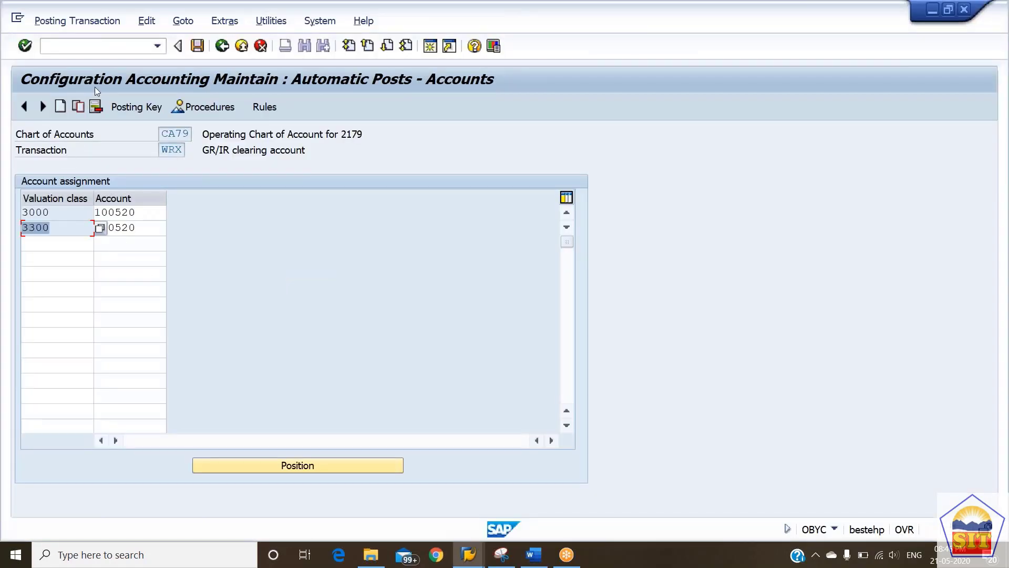
pyautogui.hotkey('alt', 'Tab')
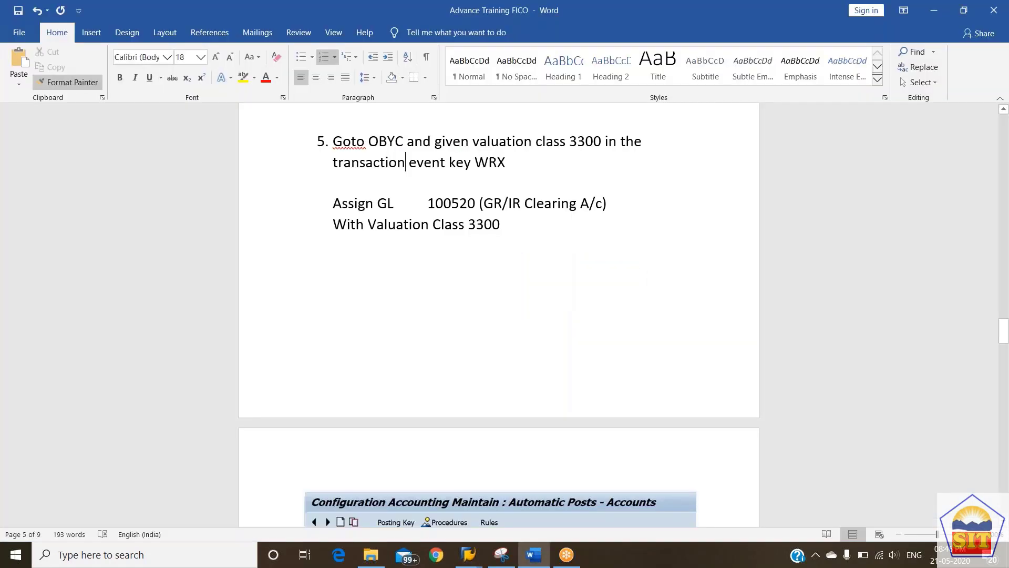
pyautogui.press('Down')
pyautogui.press('Down')
pyautogui.press('Down')
pyautogui.press('Down')
pyautogui.press('Down')
pyautogui.press('Down')
pyautogui.press('Down')
pyautogui.press('Down')
pyautogui.press('Down')
pyautogui.press('Down')
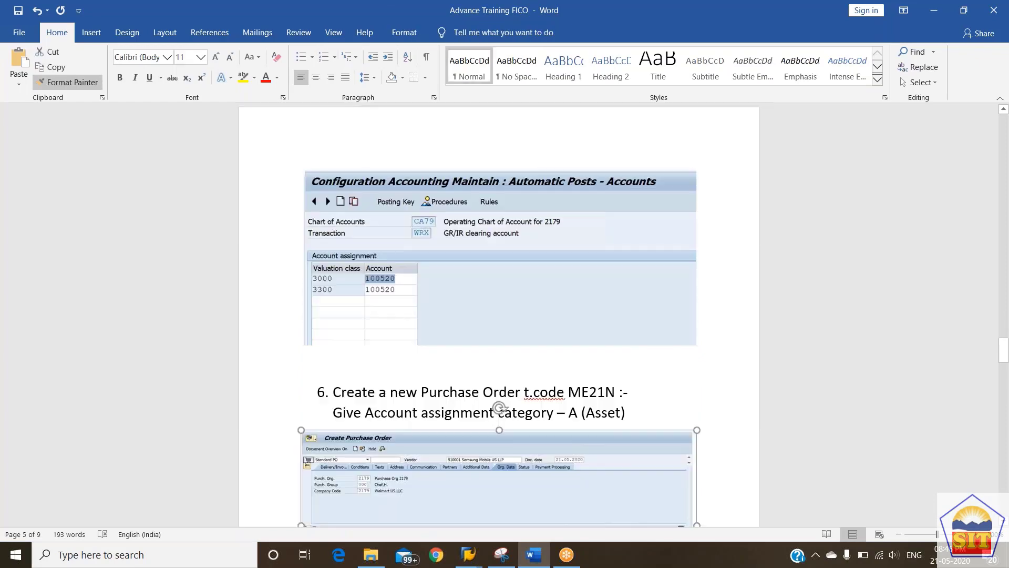
pyautogui.press('Down')
pyautogui.press('Down')
pyautogui.press('Down')
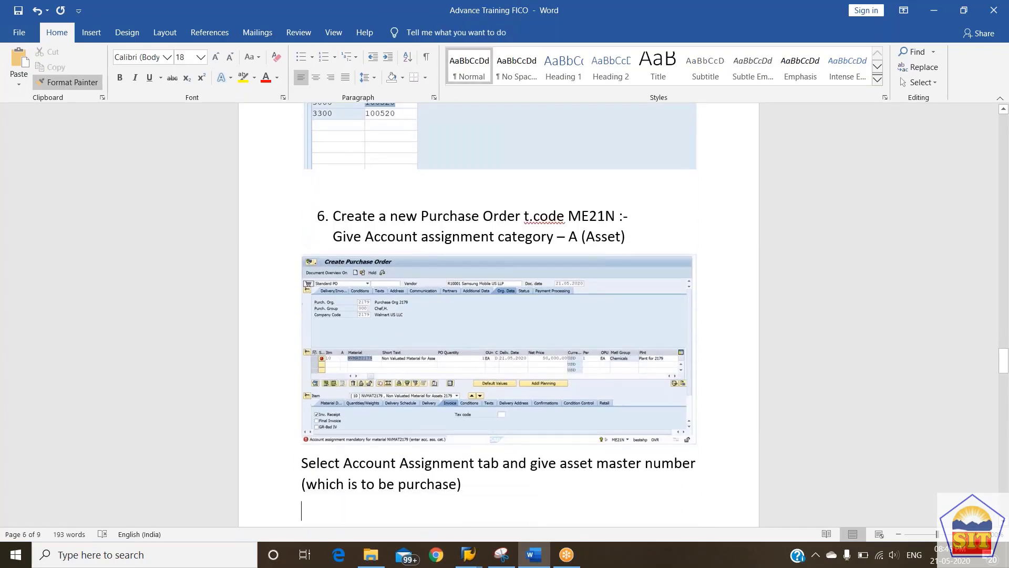
pyautogui.press('Down')
pyautogui.press('Up')
pyautogui.press('Up')
pyautogui.press('Up')
pyautogui.press('Up')
pyautogui.press('Up')
pyautogui.press('Up')
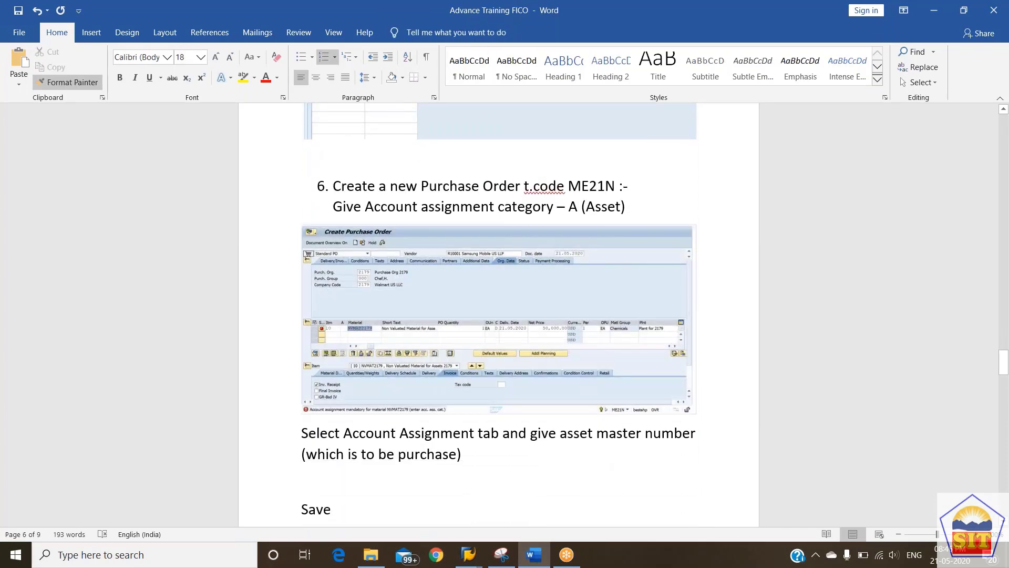
# Switch to SAP and open the Create Purchase Order transaction ME21N.
pyautogui.hotkey('alt', 'Tab')
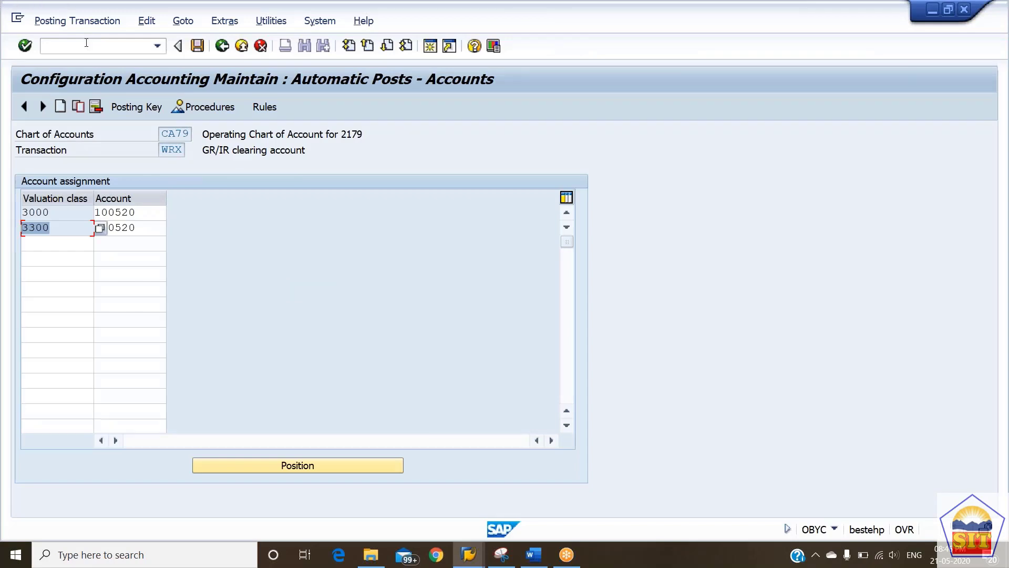
pyautogui.click(87, 43)
pyautogui.write('/nme21')
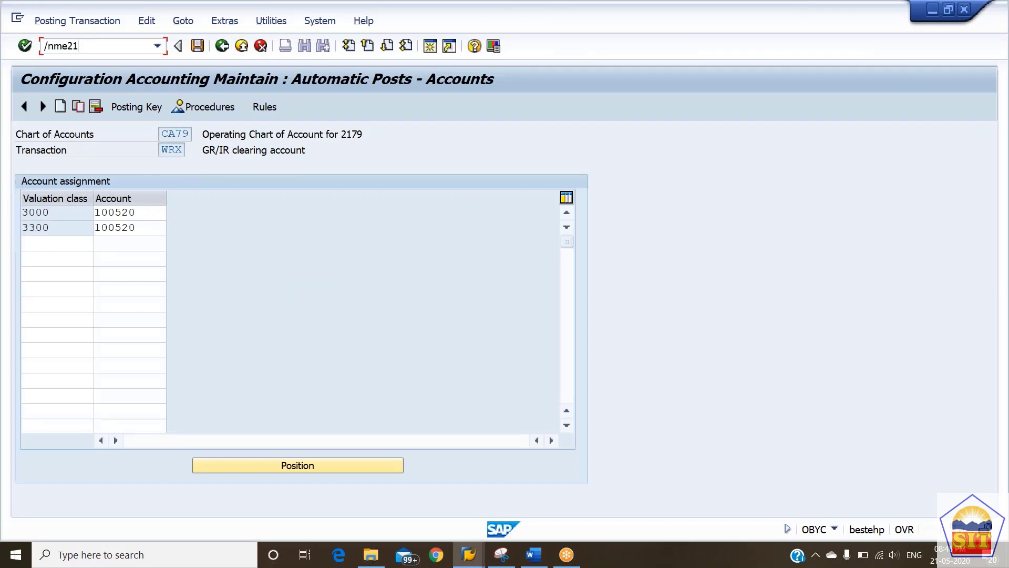
pyautogui.write('n')
pyautogui.press('Return')
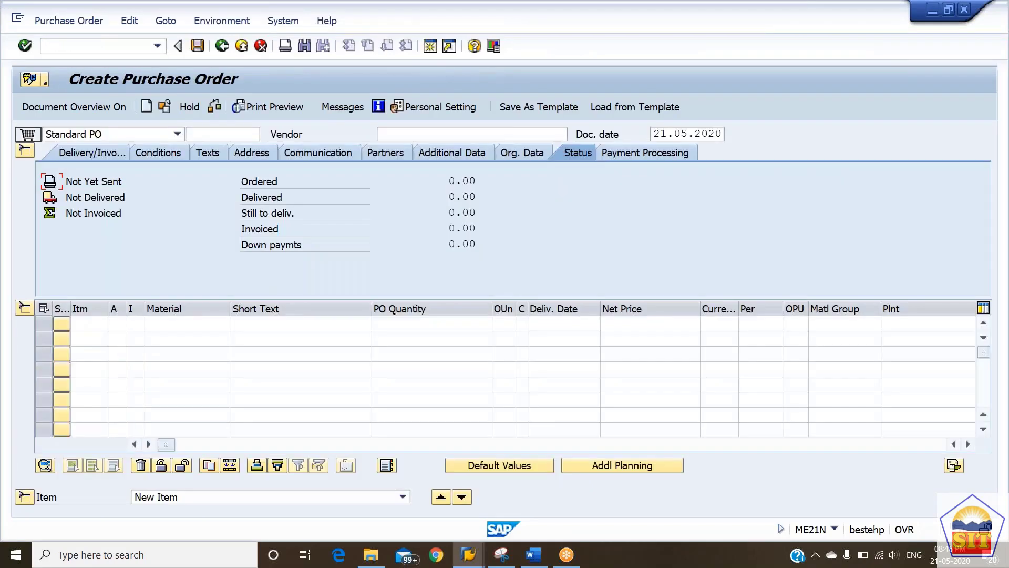
# Set the vendor of the standard purchase order to Samsung Mobile US LLP.
pyautogui.click(420, 135)
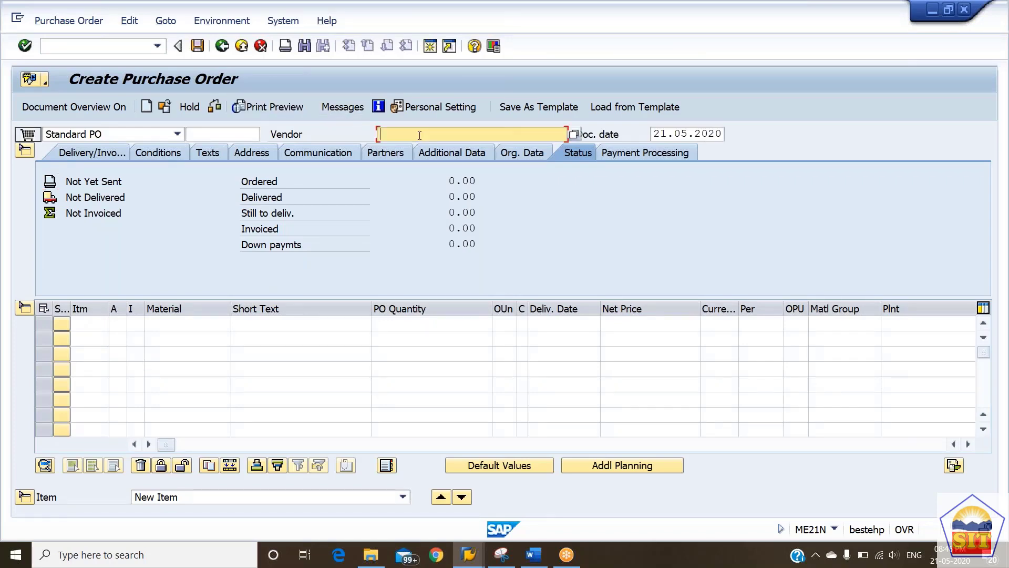
pyautogui.click(400, 148)
pyautogui.press('Return')
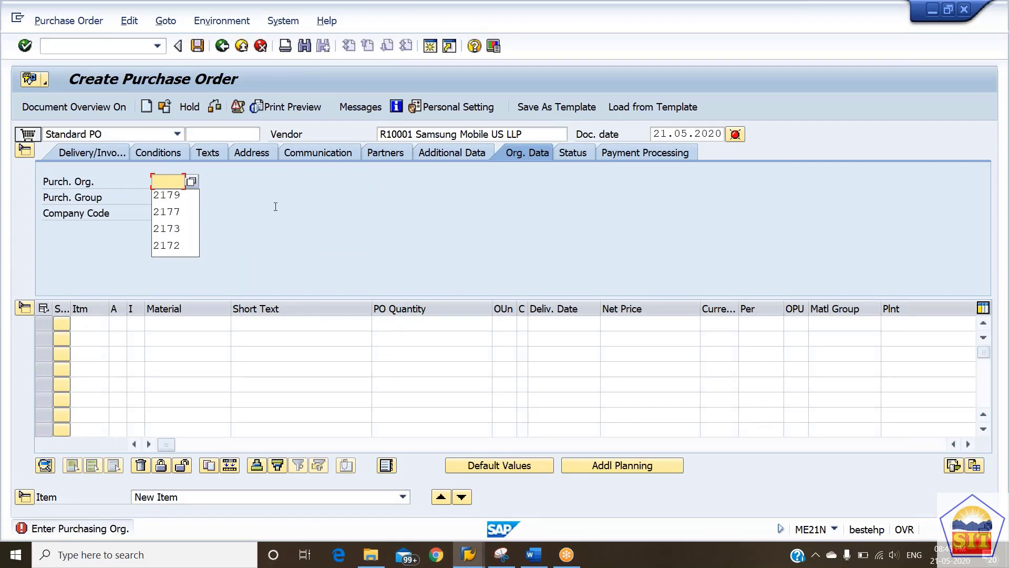
# Fill in the organizational data with purchasing organization 2179, purchasing group 000 and company code 2179.
pyautogui.press('Down')
pyautogui.press('Tab')
pyautogui.press('Down')
pyautogui.press('Tab')
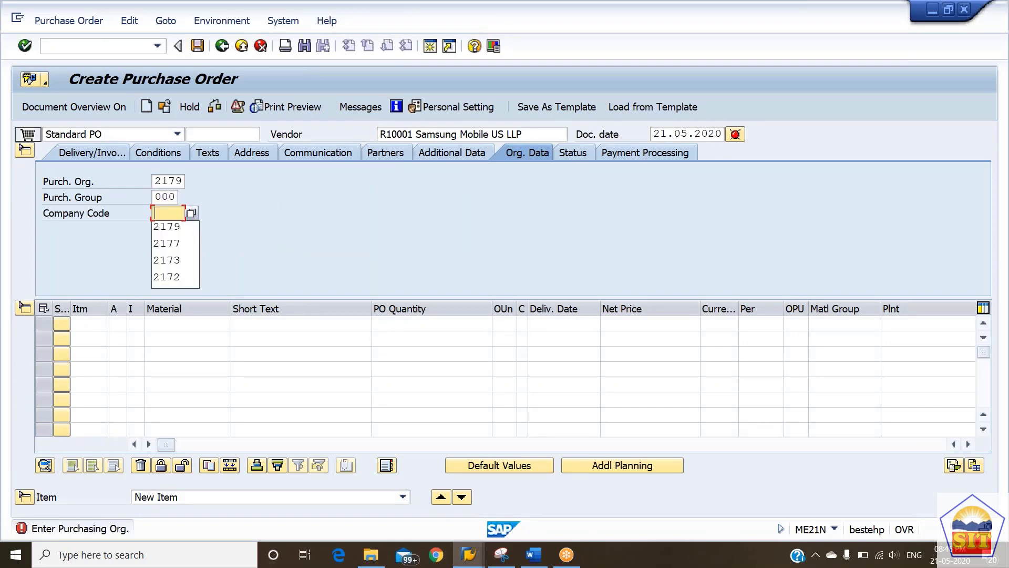
pyautogui.press('Down')
pyautogui.press('Tab')
# Enter material nvmat79 with a PO quantity of 1 in the first item line.
pyautogui.press('Tab')
pyautogui.press('Tab')
pyautogui.press('Tab')
pyautogui.press('Tab')
pyautogui.press('Tab')
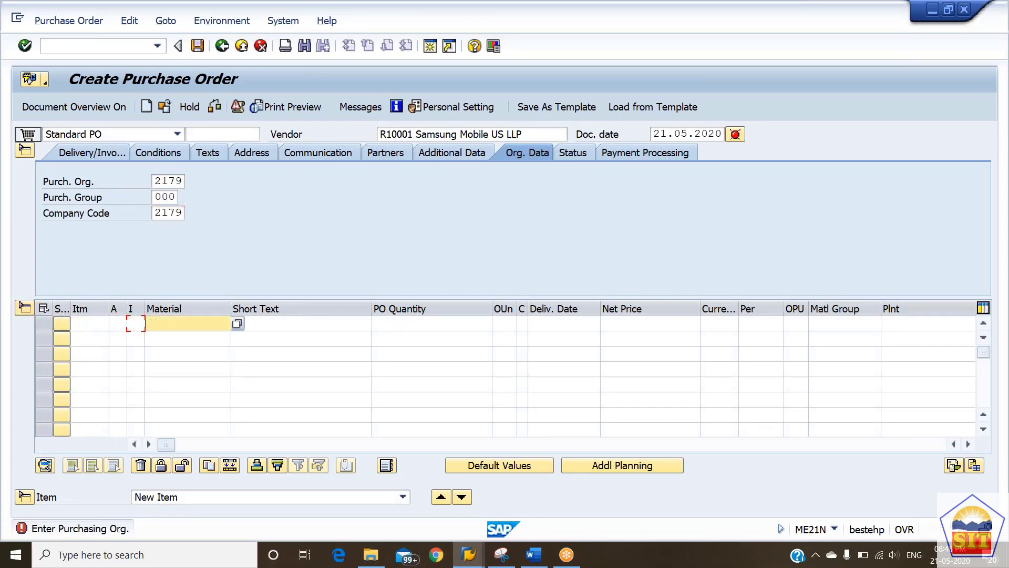
pyautogui.press('Tab')
pyautogui.write('nv')
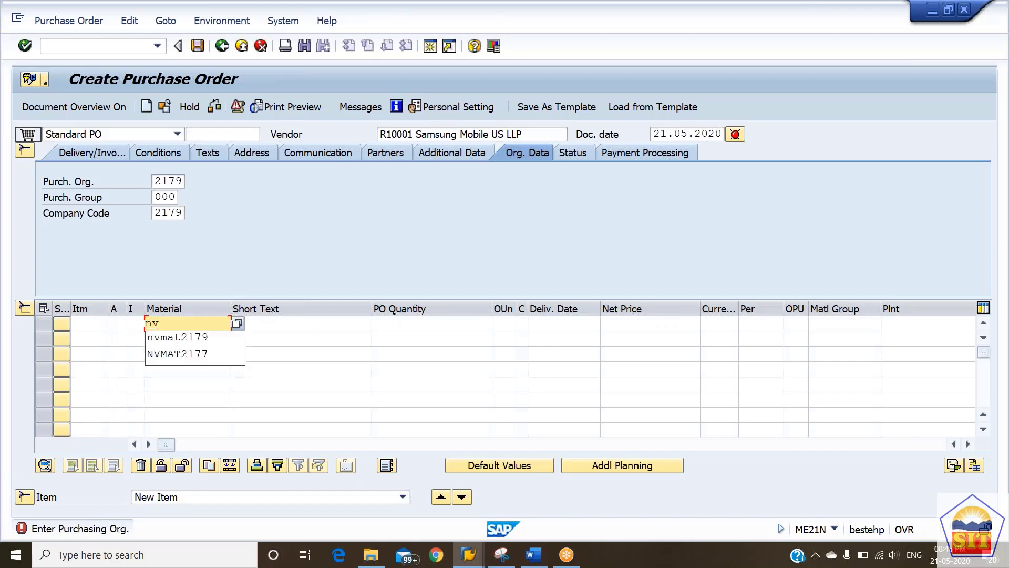
pyautogui.write('mat79')
pyautogui.press('Tab')
pyautogui.press('Tab')
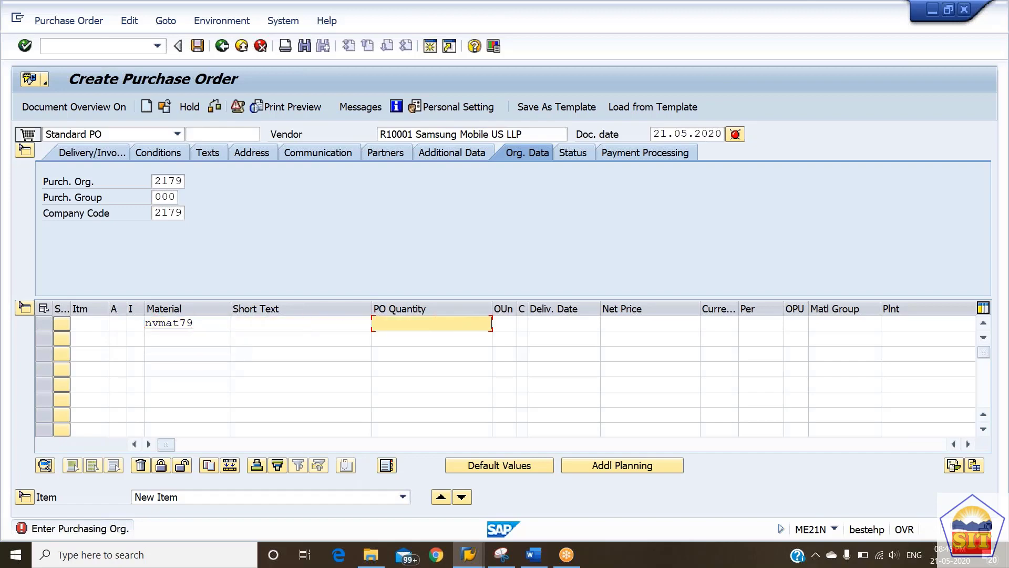
pyautogui.write('1')
# Set the item's net price to 75000 and its currency to USD.
pyautogui.press('Tab')
pyautogui.press('Tab')
pyautogui.press('Tab')
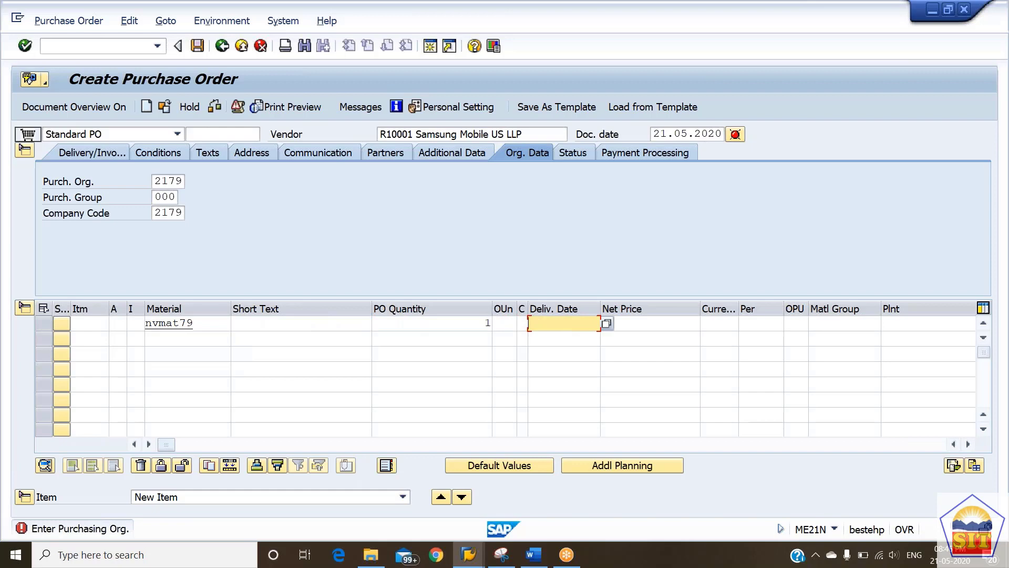
pyautogui.press('Tab')
pyautogui.write('75')
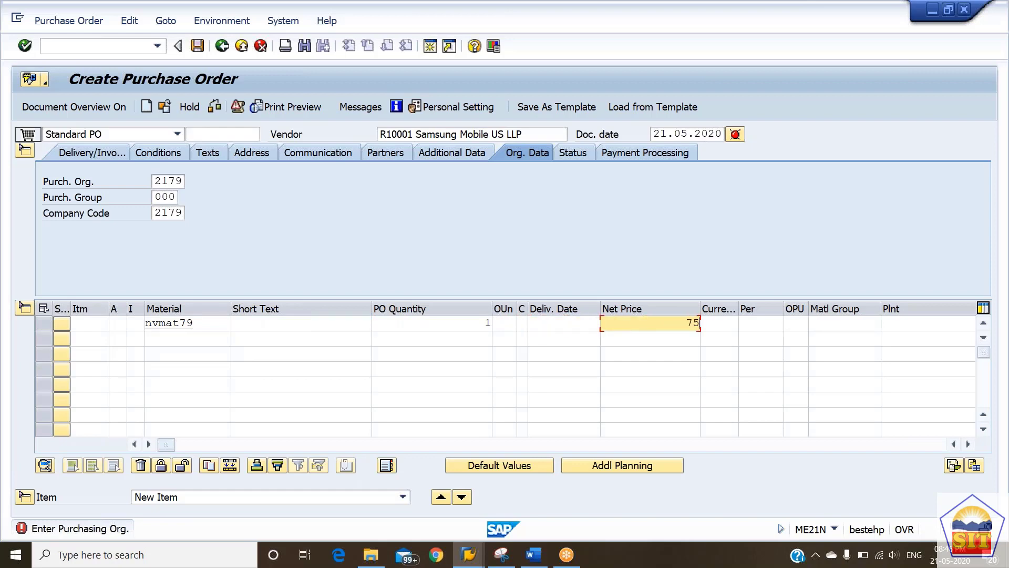
pyautogui.write('000')
pyautogui.press('Tab')
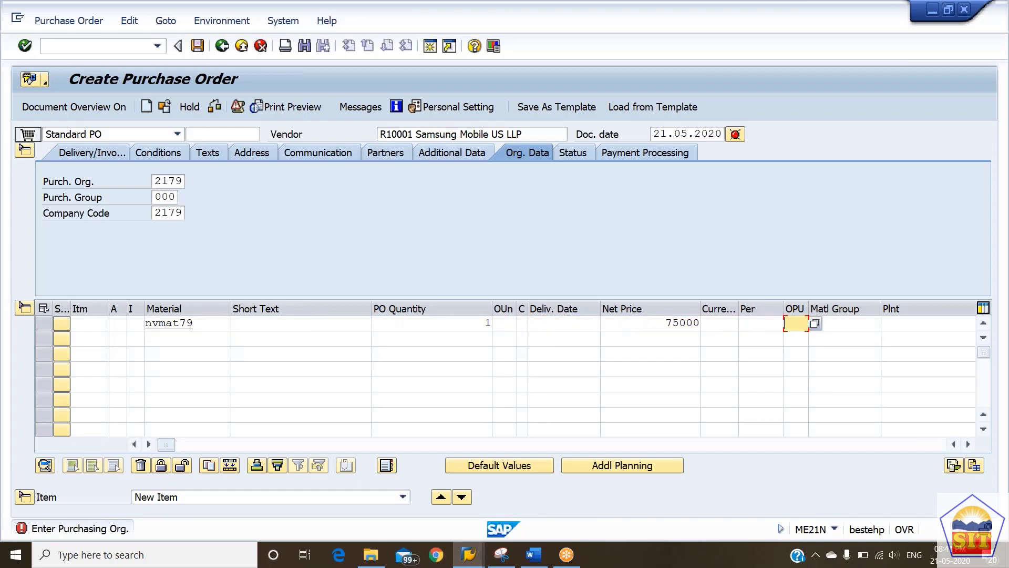
pyautogui.write('usd')
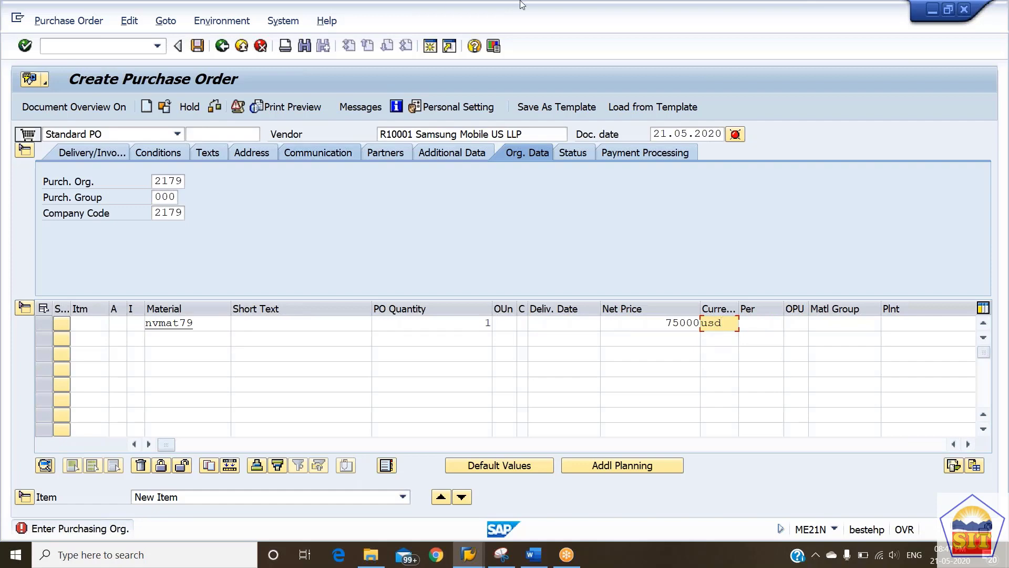
pyautogui.press('Return')
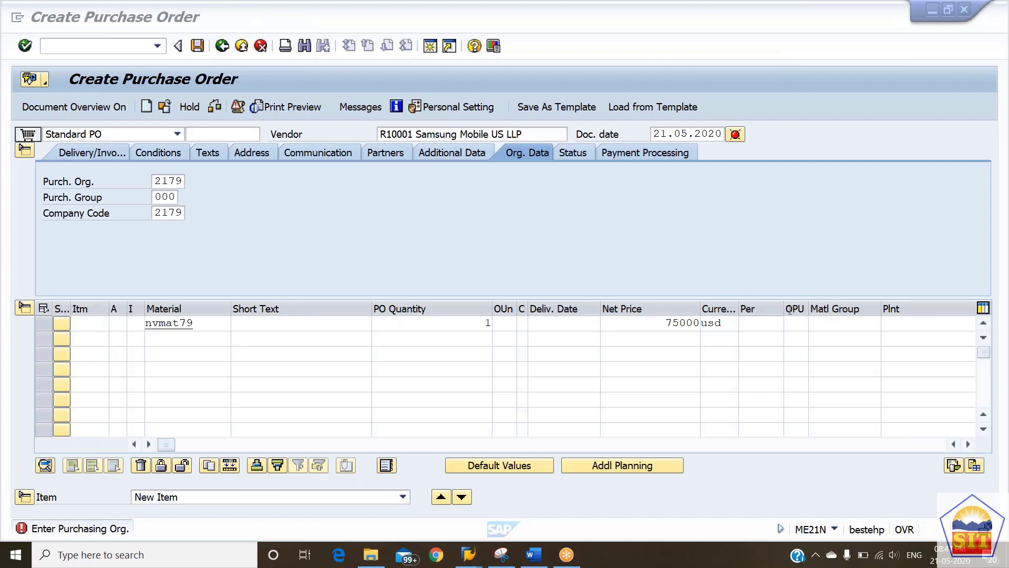
# Set both the plant and the storage location of the item to 2179 and confirm the line.
pyautogui.click(908, 329)
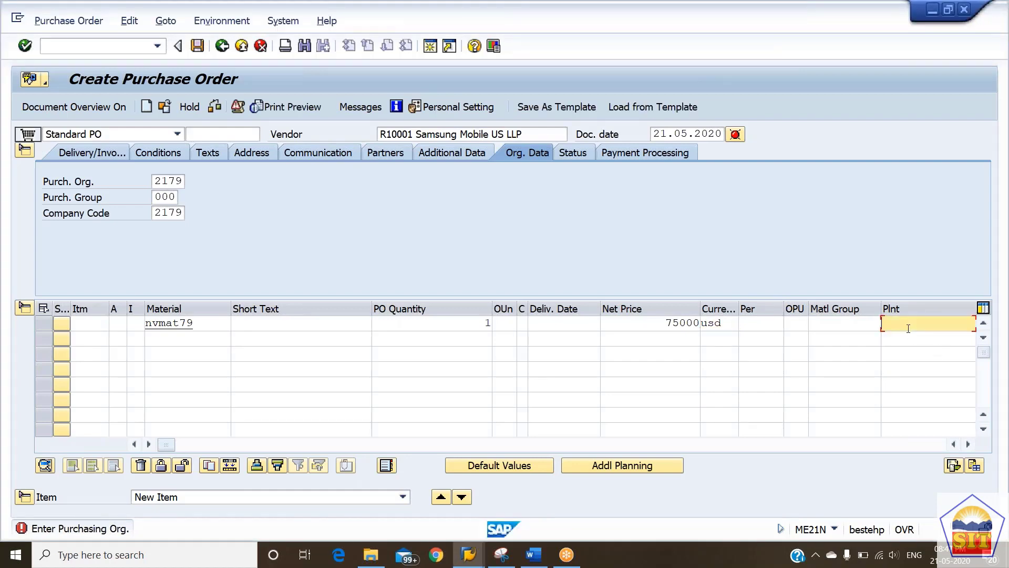
pyautogui.write('21')
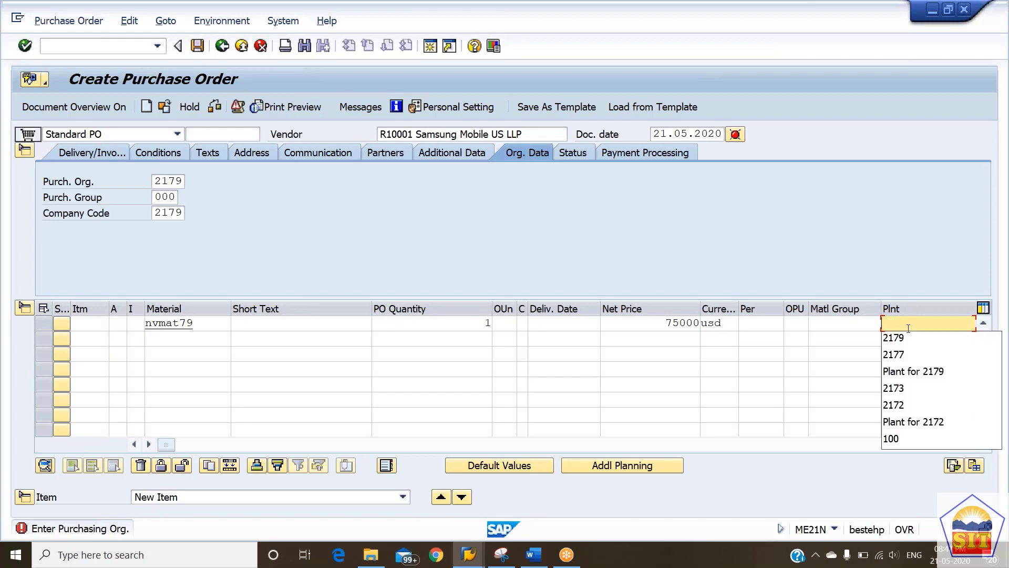
pyautogui.write('79')
pyautogui.press('Tab')
pyautogui.write('2179')
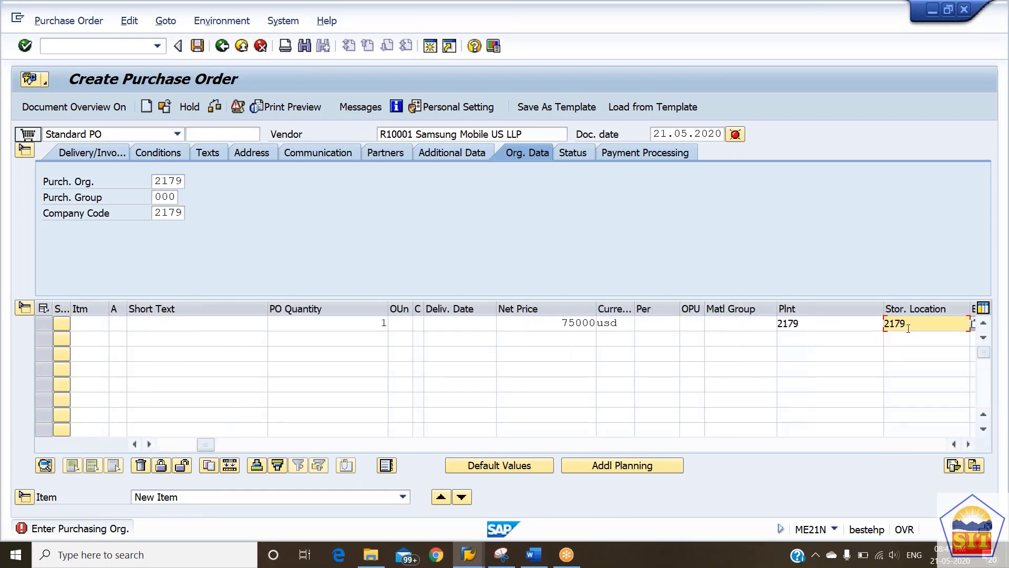
pyautogui.press('Return')
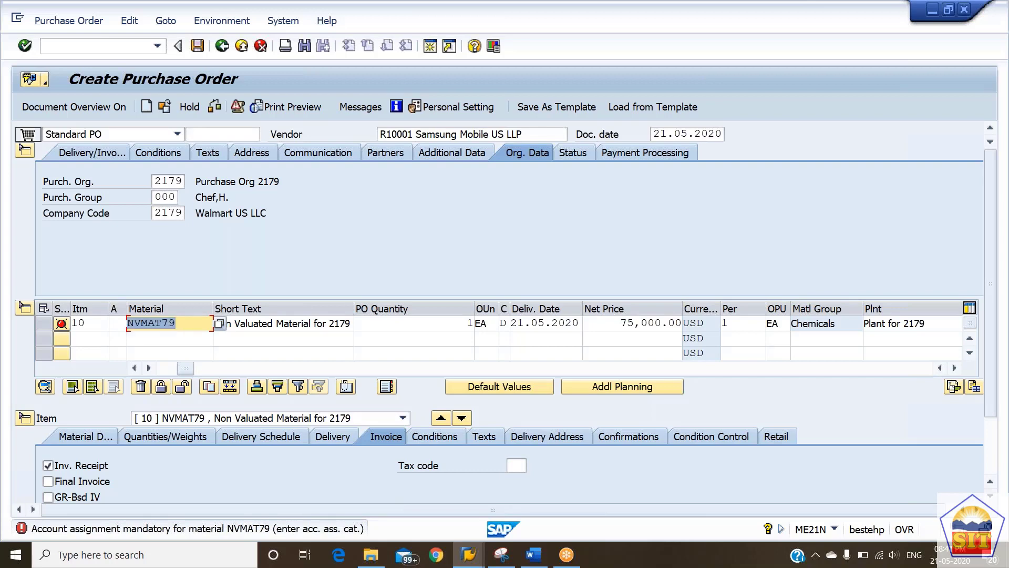
# Assign account assignment category A (Asset) to item 10 from the list of possible values.
pyautogui.click(116, 328)
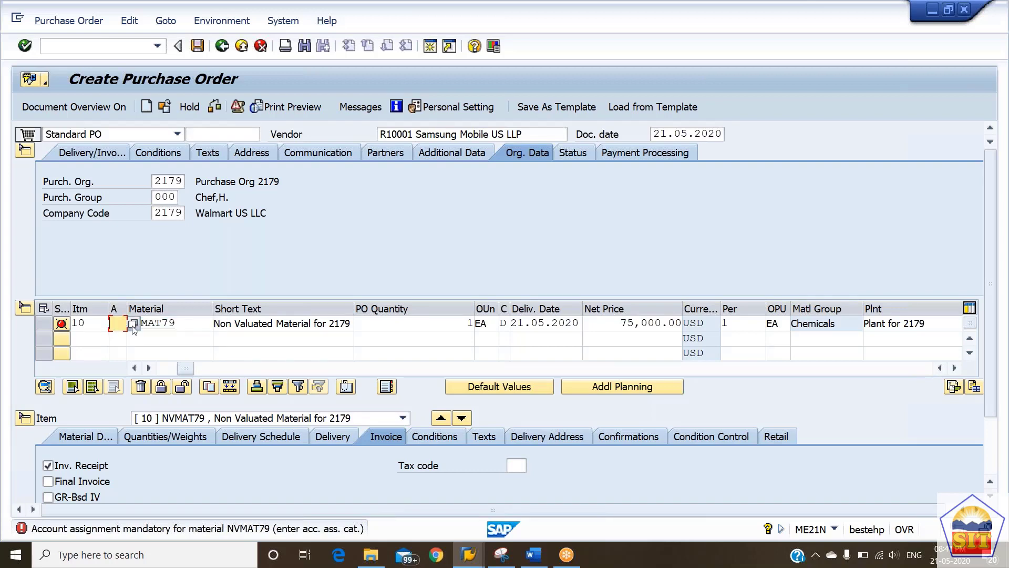
pyautogui.press('F4')
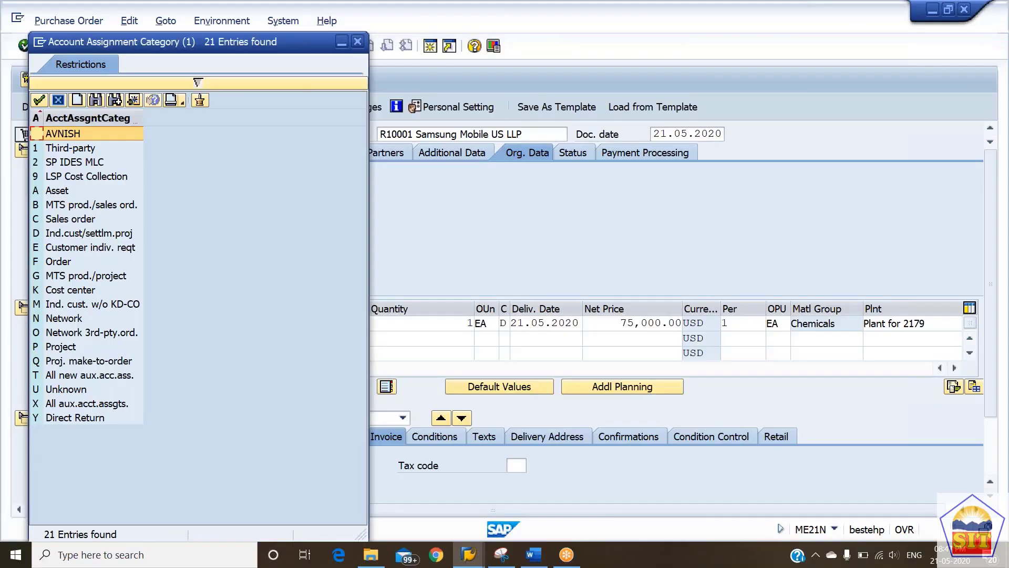
pyautogui.press('Down')
pyautogui.press('Down')
pyautogui.press('Down')
pyautogui.press('Down')
pyautogui.press('Down')
pyautogui.press('Down')
pyautogui.press('Down')
pyautogui.press('Down')
pyautogui.press('Down')
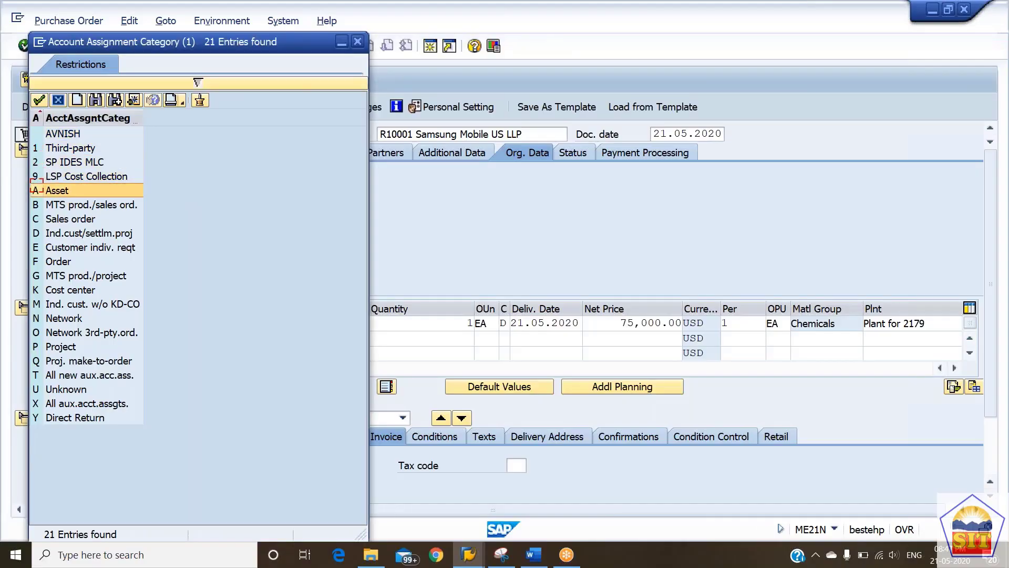
pyautogui.press('Down')
pyautogui.press('Down')
pyautogui.press('Up')
pyautogui.press('Up')
pyautogui.press('Up')
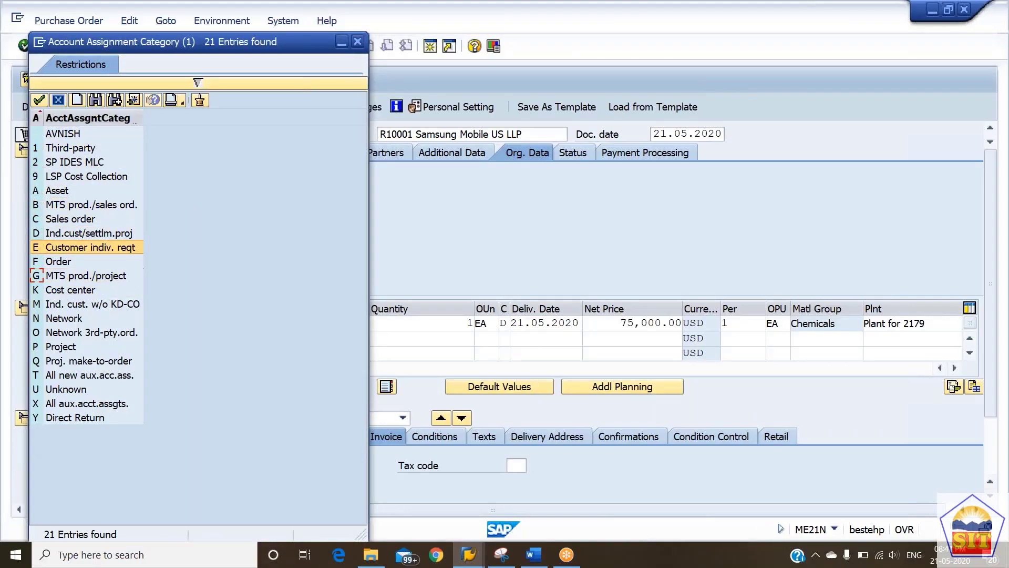
pyautogui.press('Up')
pyautogui.press('Up')
pyautogui.press('Up')
pyautogui.press('Up')
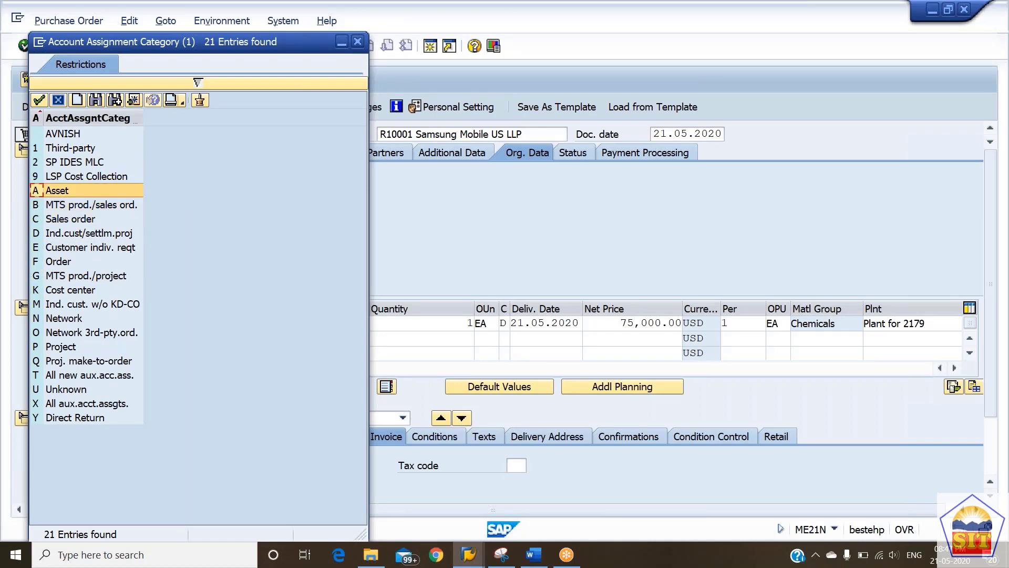
pyautogui.press('Return')
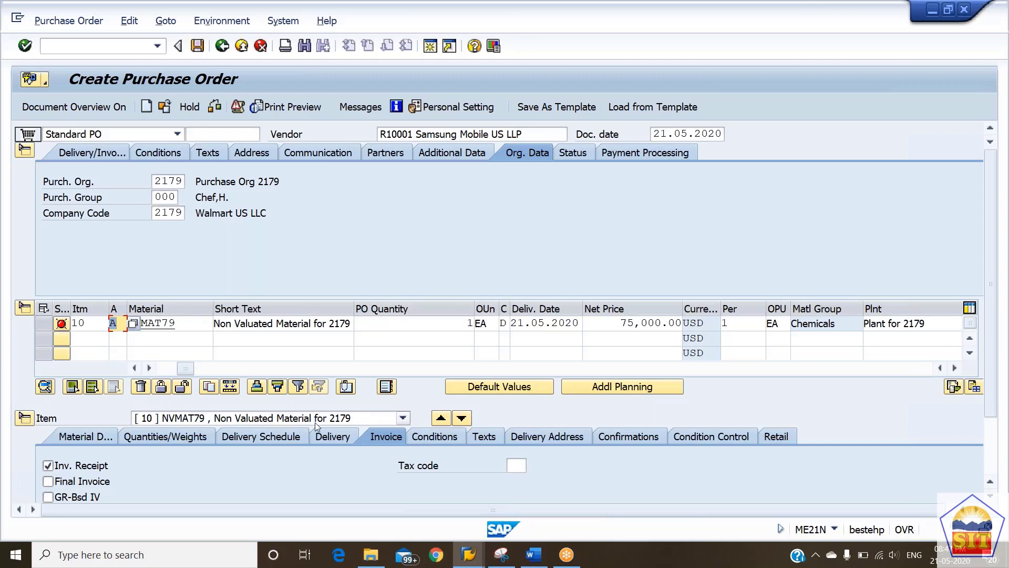
pyautogui.press('Return')
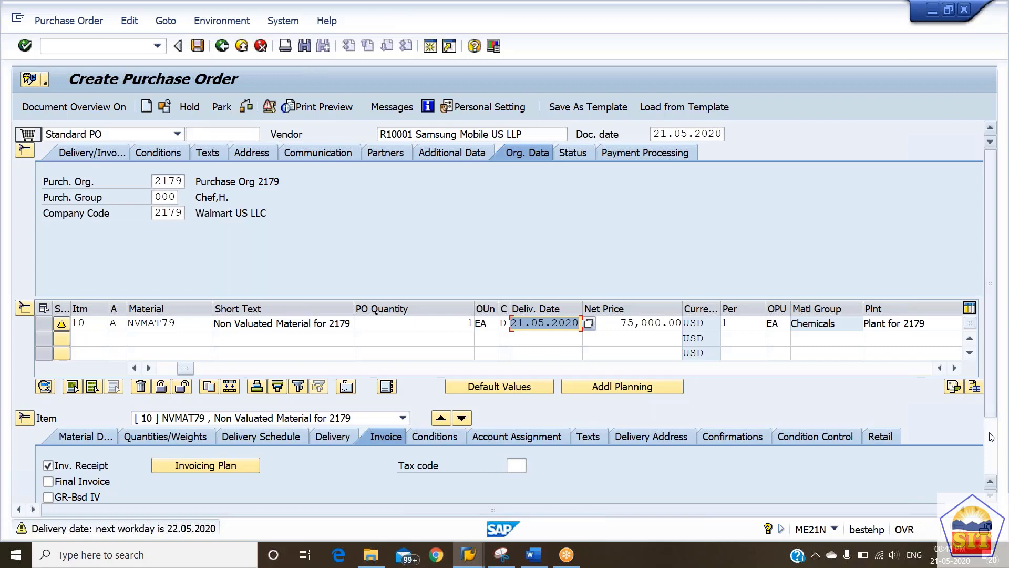
# Enter asset 301 in the item's account assignment details and confirm it.
pyautogui.scroll(-3, 997, 455)
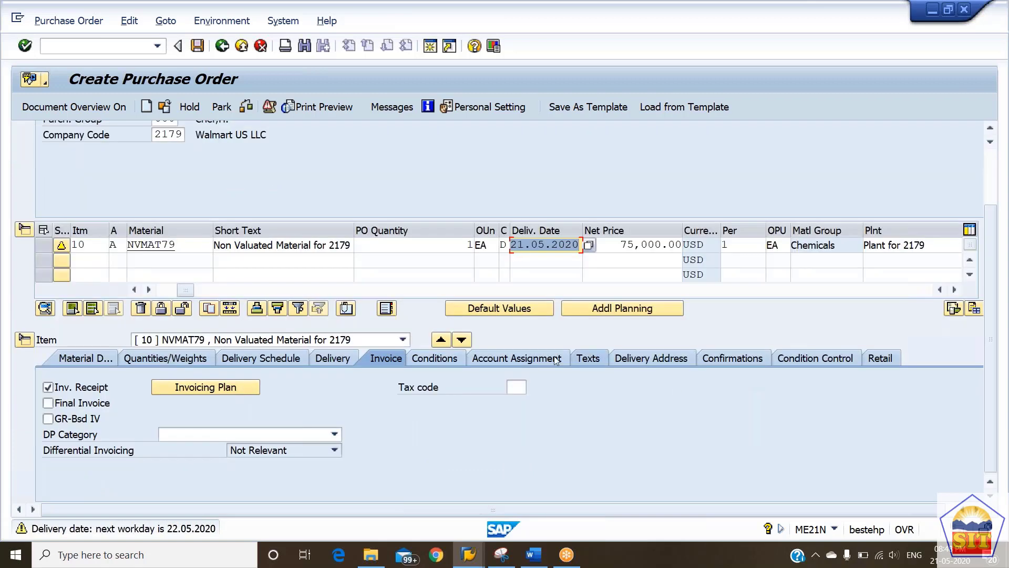
pyautogui.click(527, 358)
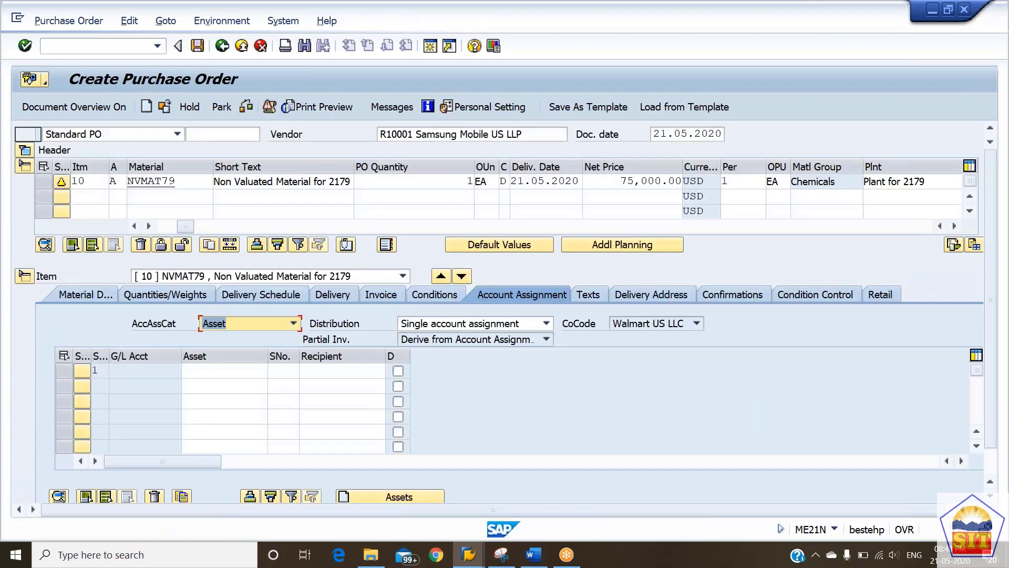
pyautogui.click(220, 370)
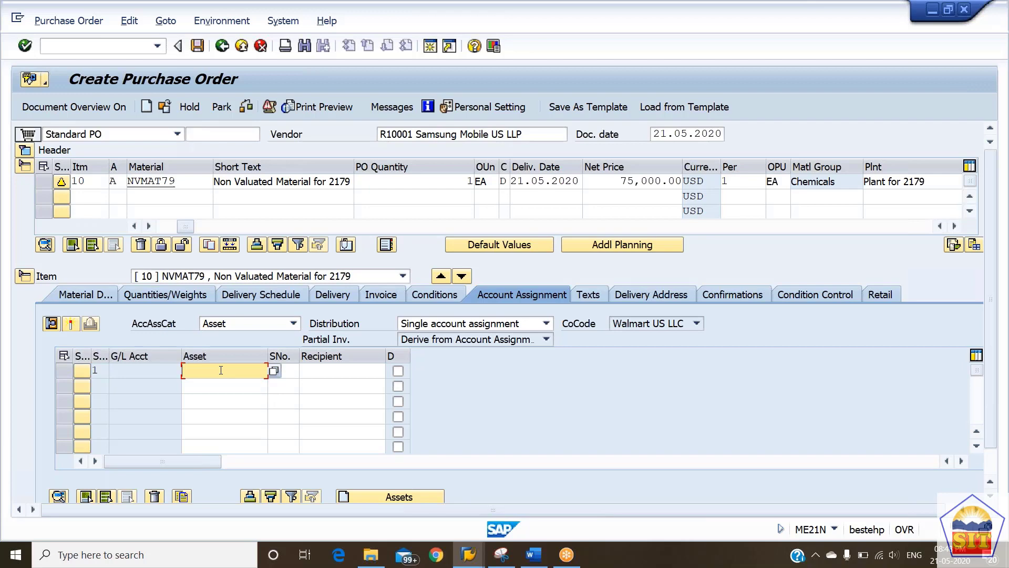
pyautogui.write('301')
pyautogui.press('Return')
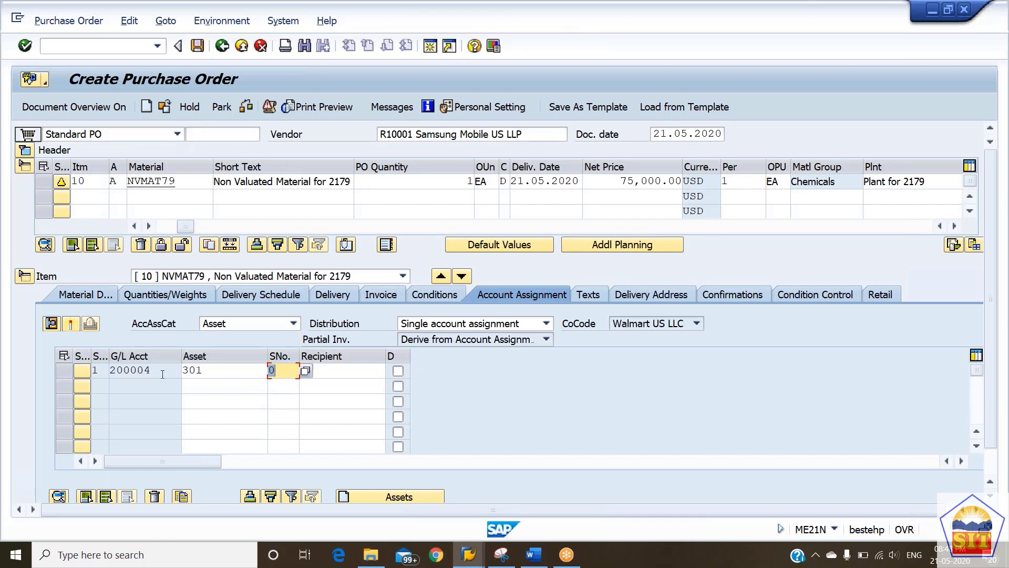
# Review the derived G/L account, the item's material and the asset number in the account assignment.
pyautogui.moveTo(157, 371); pyautogui.dragTo(81, 371)
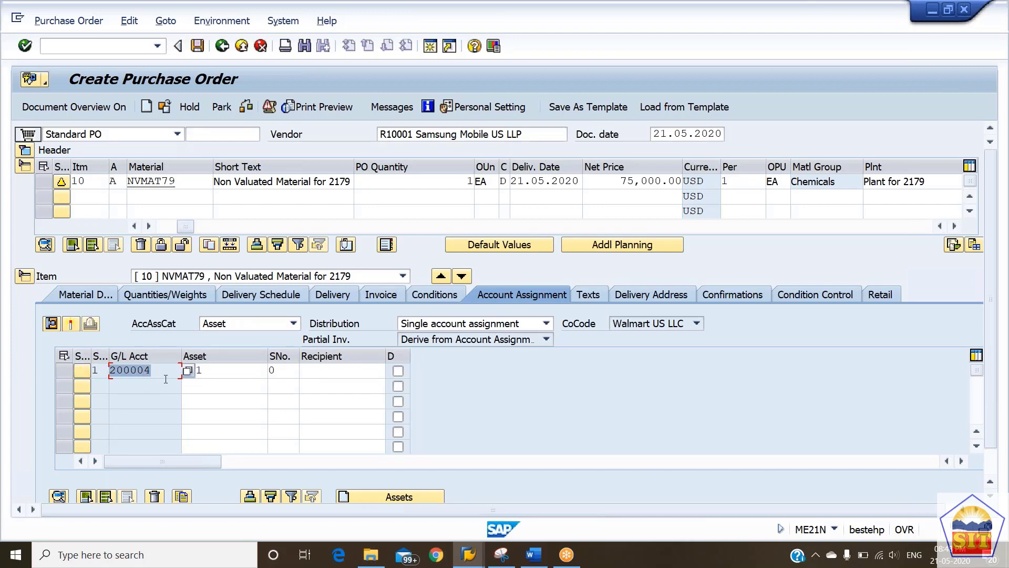
pyautogui.moveTo(157, 370); pyautogui.dragTo(116, 370)
pyautogui.click(176, 180)
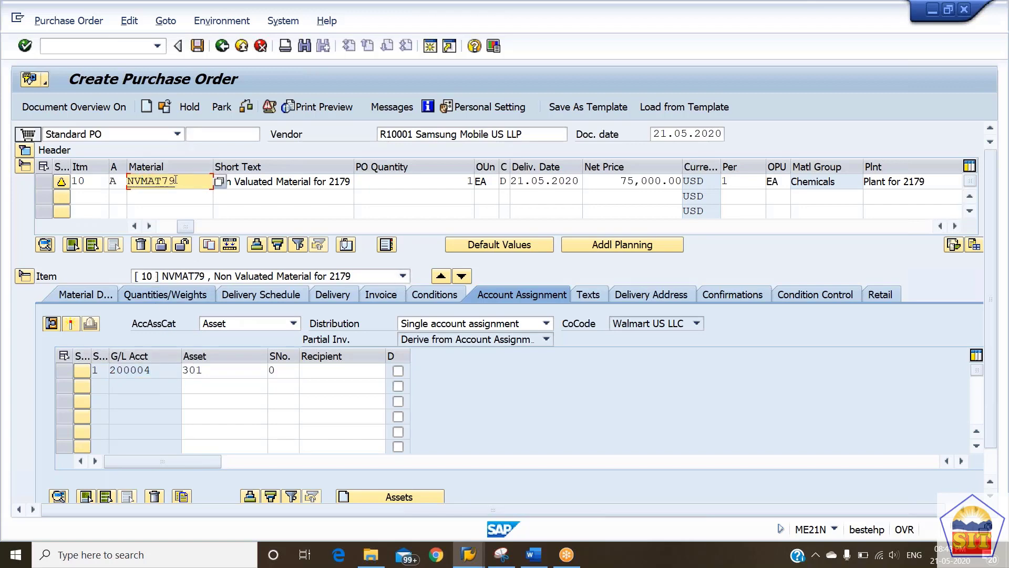
pyautogui.moveTo(175, 180); pyautogui.dragTo(129, 180)
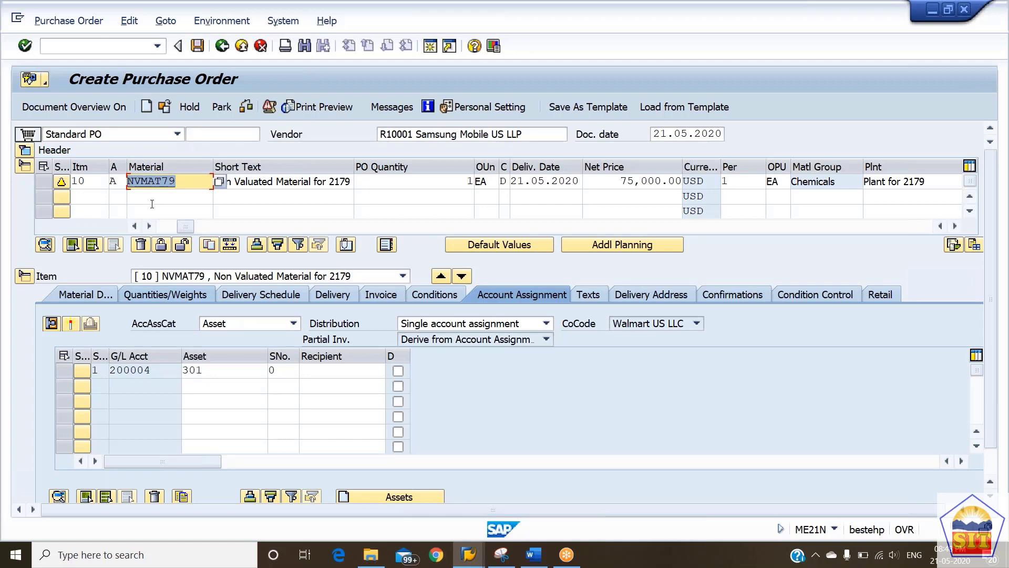
pyautogui.click(225, 370)
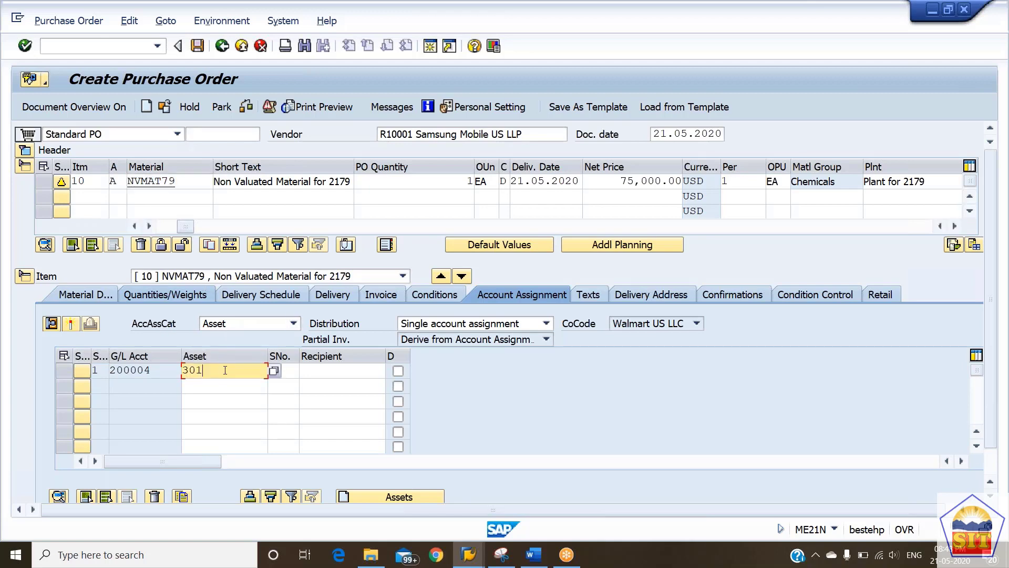
# Run the check on the purchase order and review the item's net price.
pyautogui.click(246, 108)
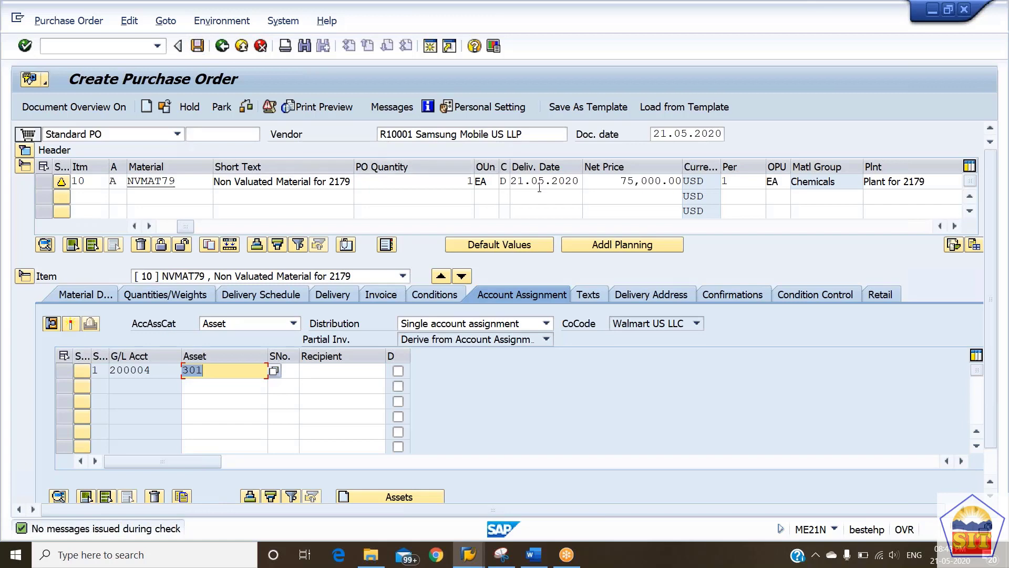
pyautogui.moveTo(615, 181); pyautogui.dragTo(682, 181)
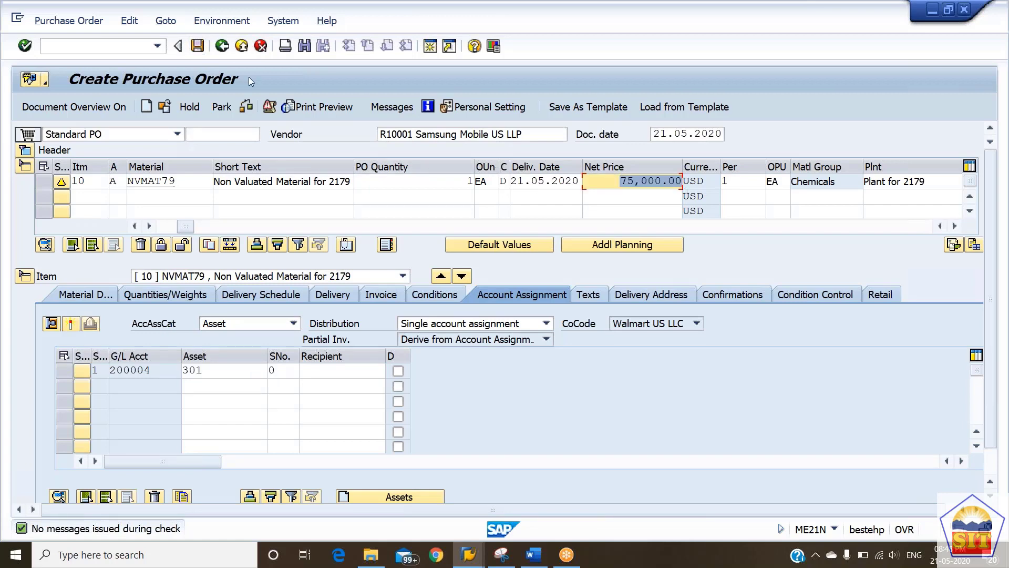
# Save the purchase order and copy its number from the long text of the creation message.
pyautogui.click(197, 46)
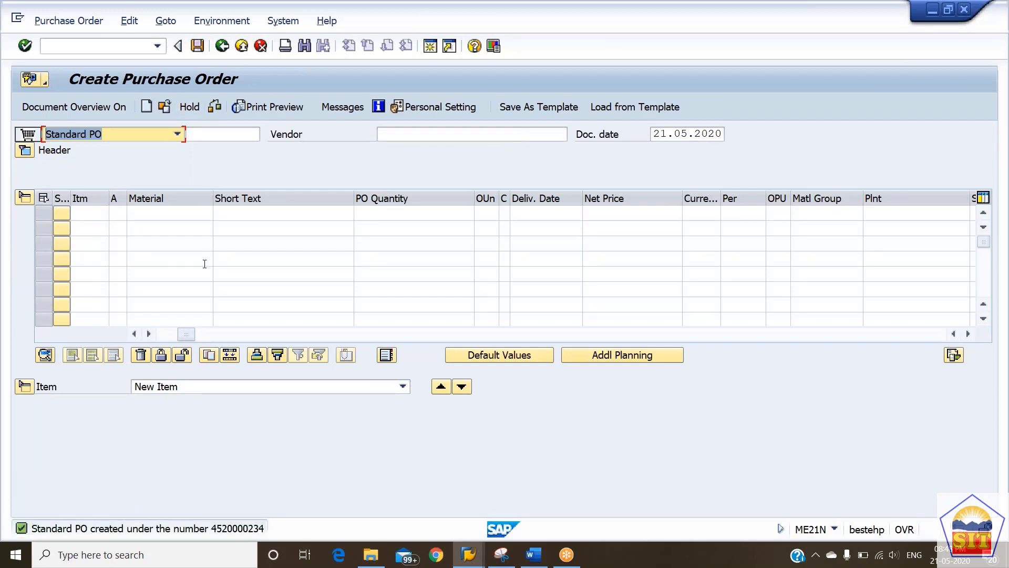
pyautogui.click(239, 528)
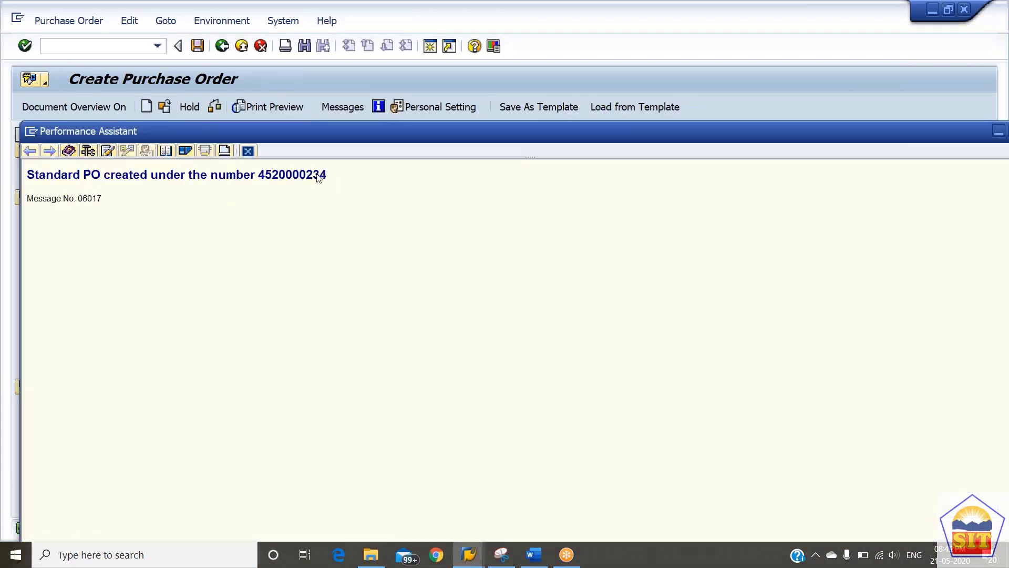
pyautogui.moveTo(319, 177); pyautogui.dragTo(261, 176)
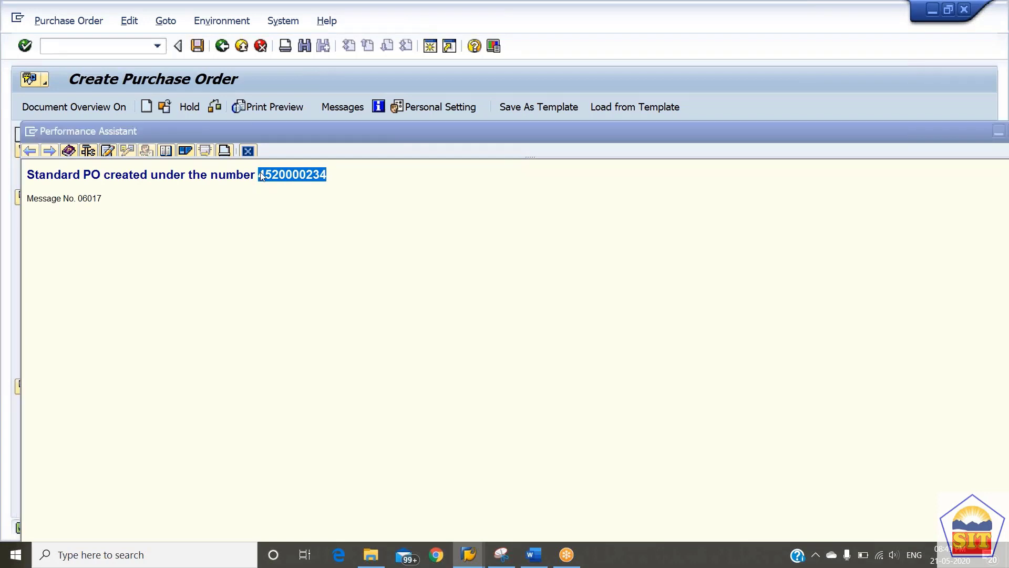
pyautogui.press('Escape')
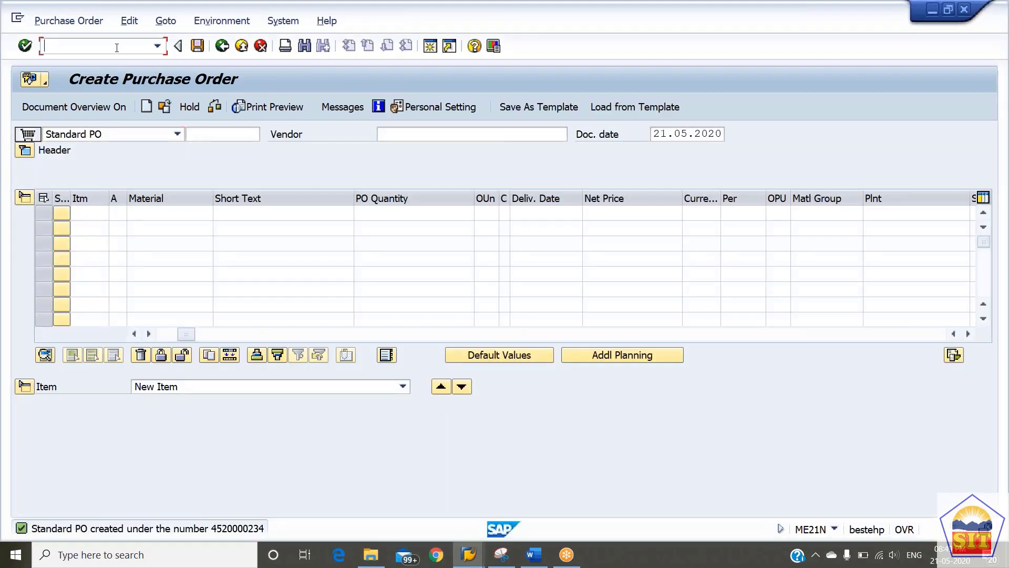
# Start a goods receipt in transaction MIGO and load the newly saved purchase order into it.
pyautogui.write('/nmigo')
pyautogui.press('Return')
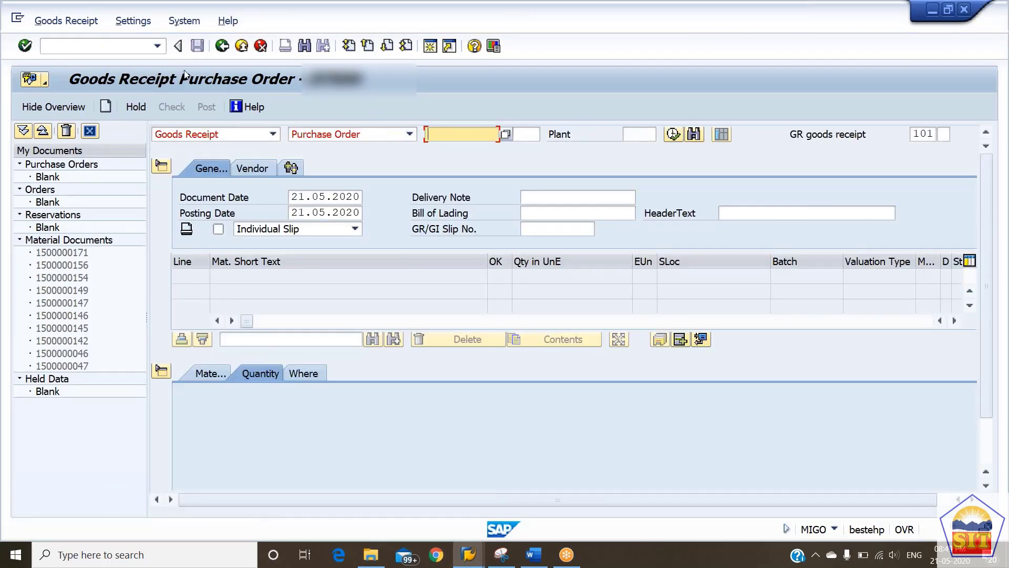
pyautogui.press('Down')
pyautogui.press('Tab')
pyautogui.hotkey('shift', 'Tab')
pyautogui.press('BackSpace')
pyautogui.write('4520000234')
pyautogui.press('Return')
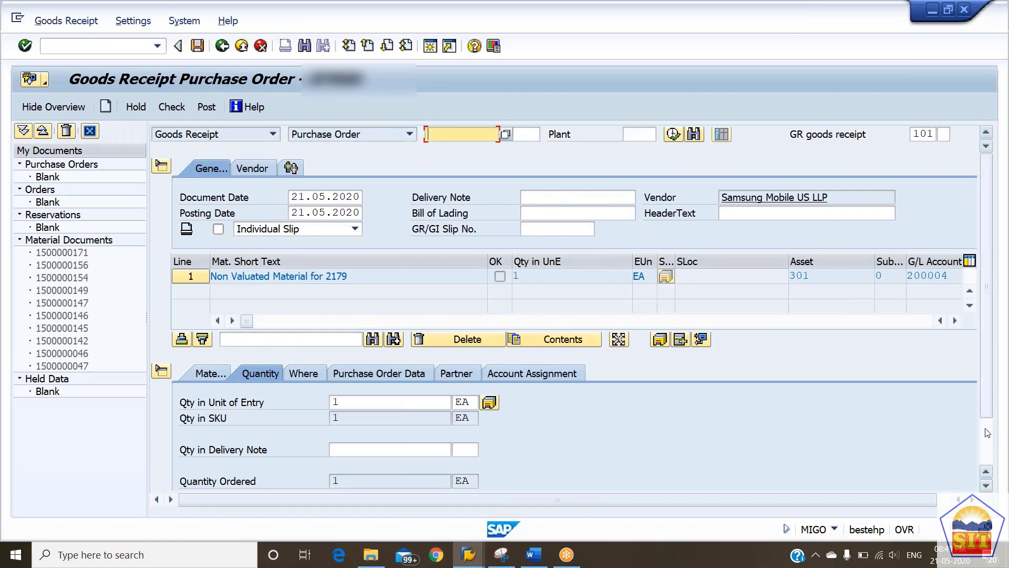
# Mark the goods receipt item as OK, check the document and post it.
pyautogui.scroll(-2, 990, 447)
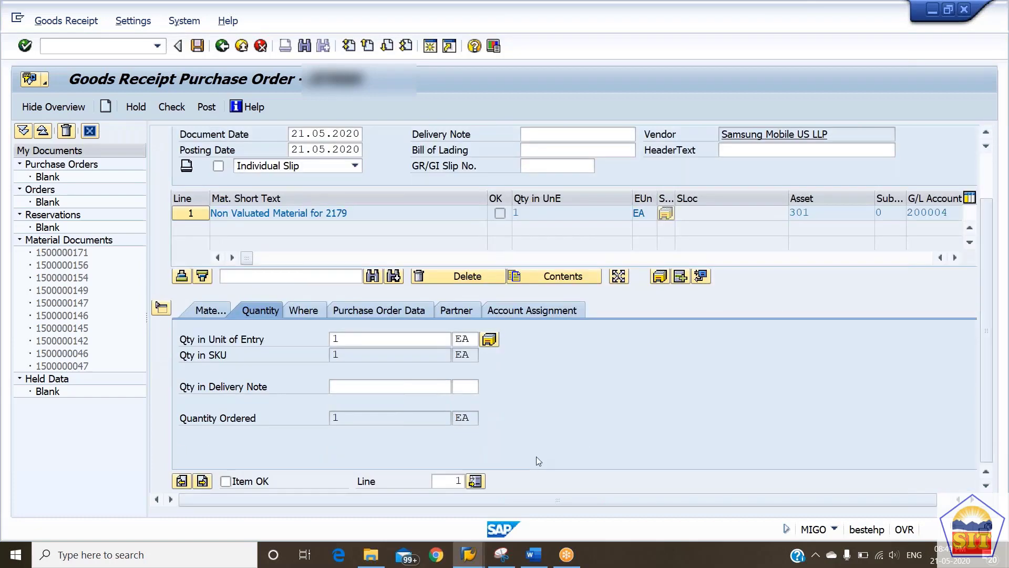
pyautogui.click(256, 484)
pyautogui.click(172, 108)
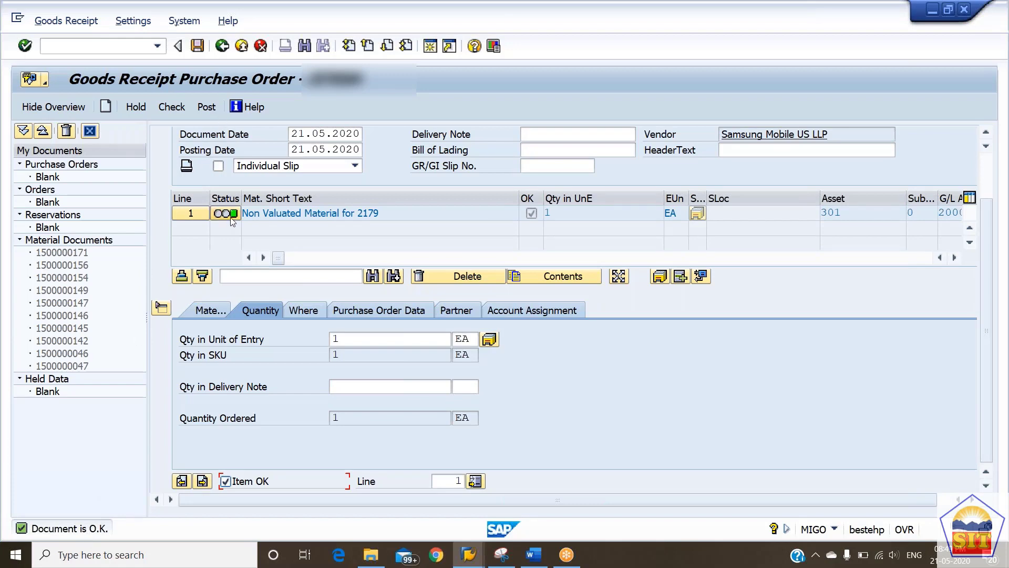
pyautogui.click(207, 108)
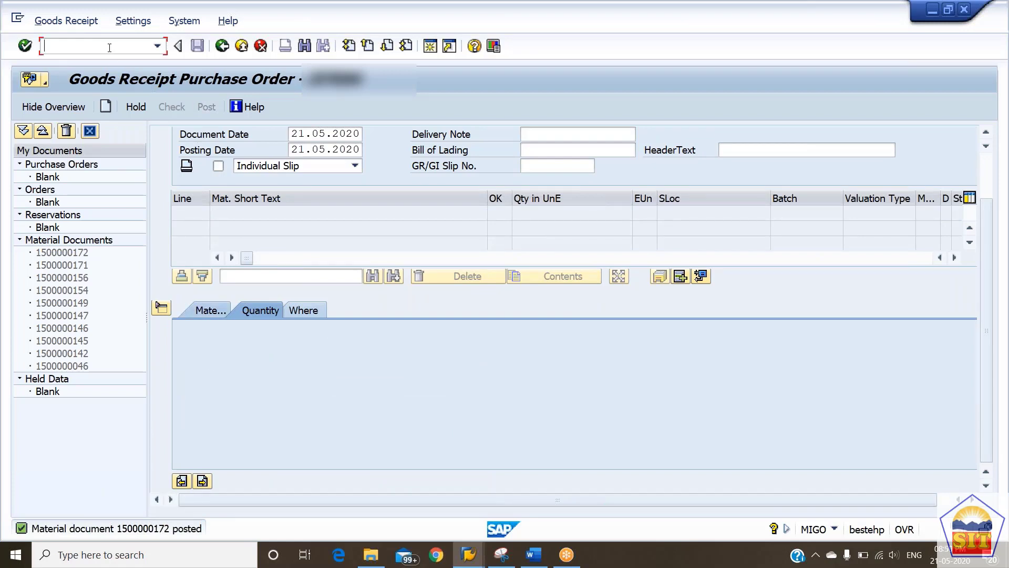
# Display the posted material document in transaction MB03 and look up its accounting documents.
pyautogui.write('/nmb03')
pyautogui.press('Return')
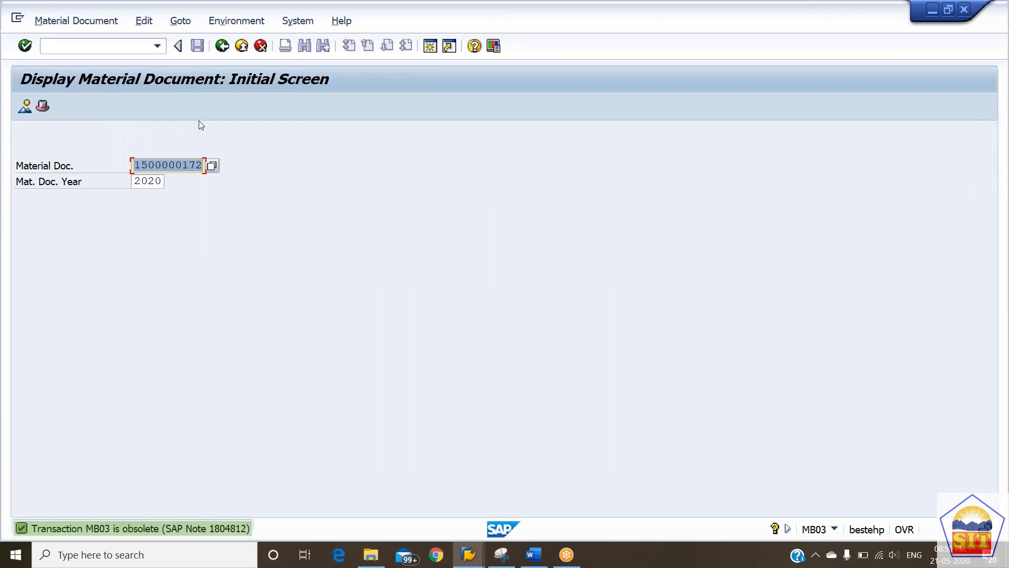
pyautogui.press('Return')
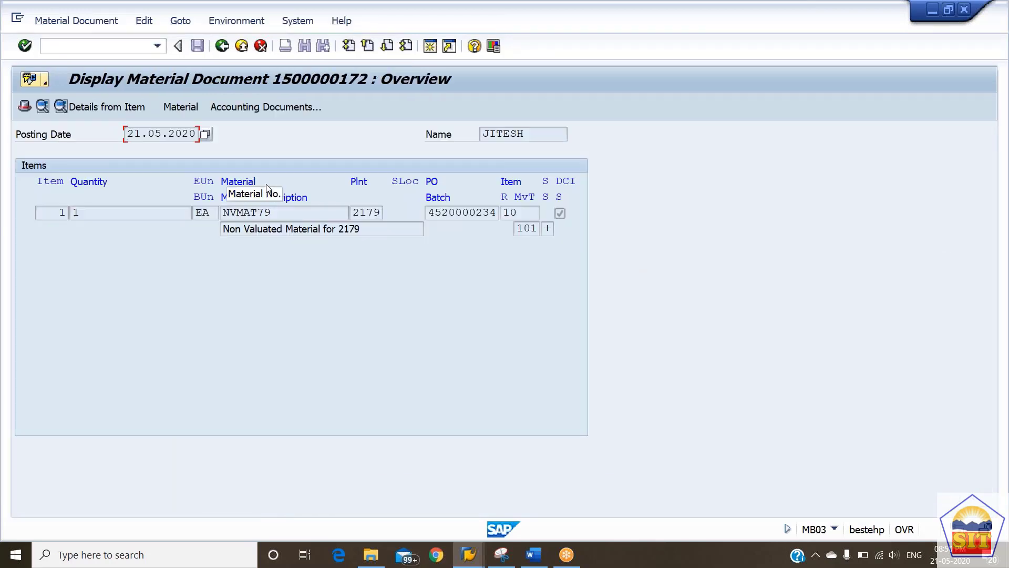
pyautogui.click(272, 107)
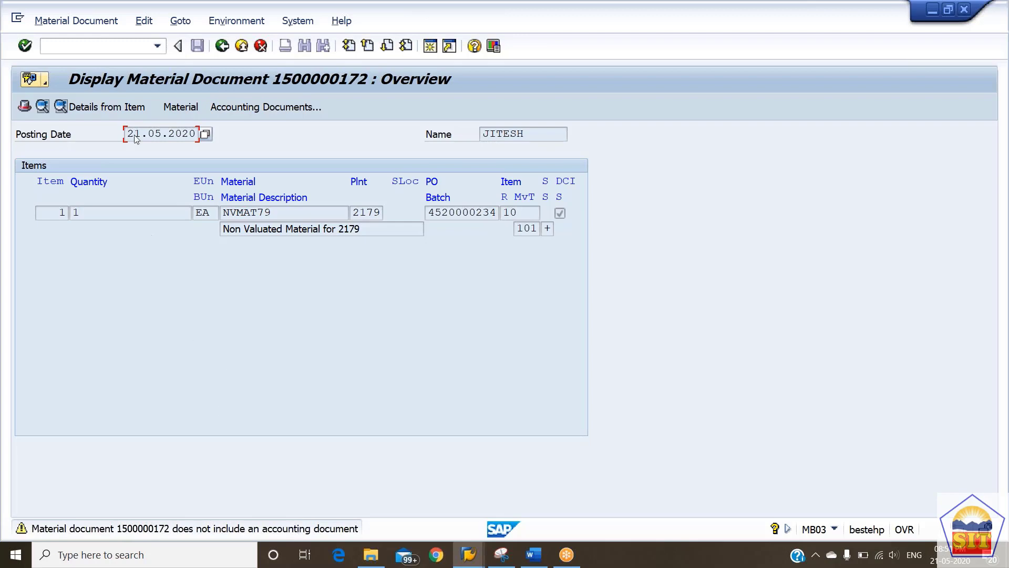
# Open account assignment categories (OME9) in a new session and examine the settings of category A (Asset).
pyautogui.click(429, 46)
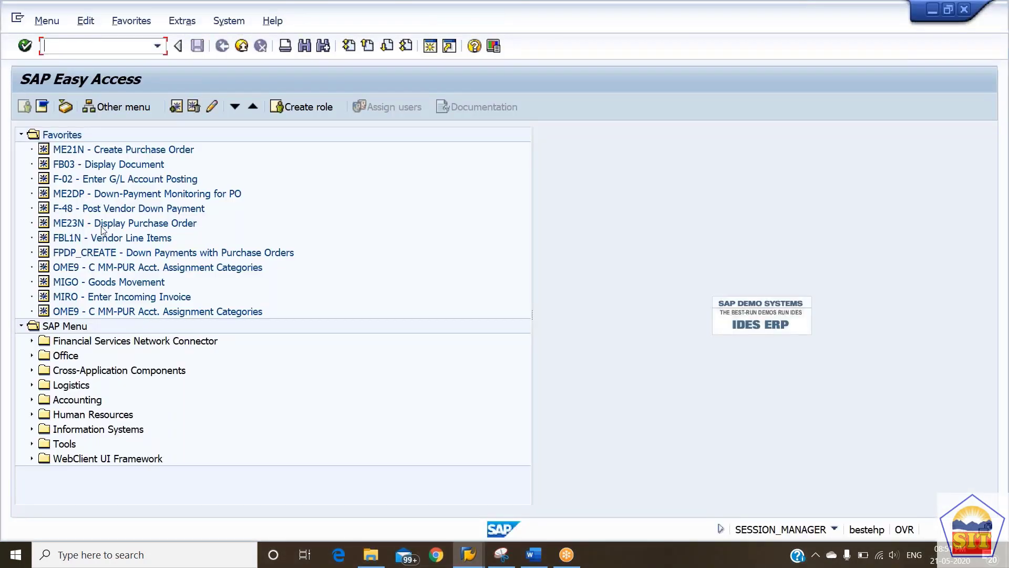
pyautogui.doubleClick(105, 311)
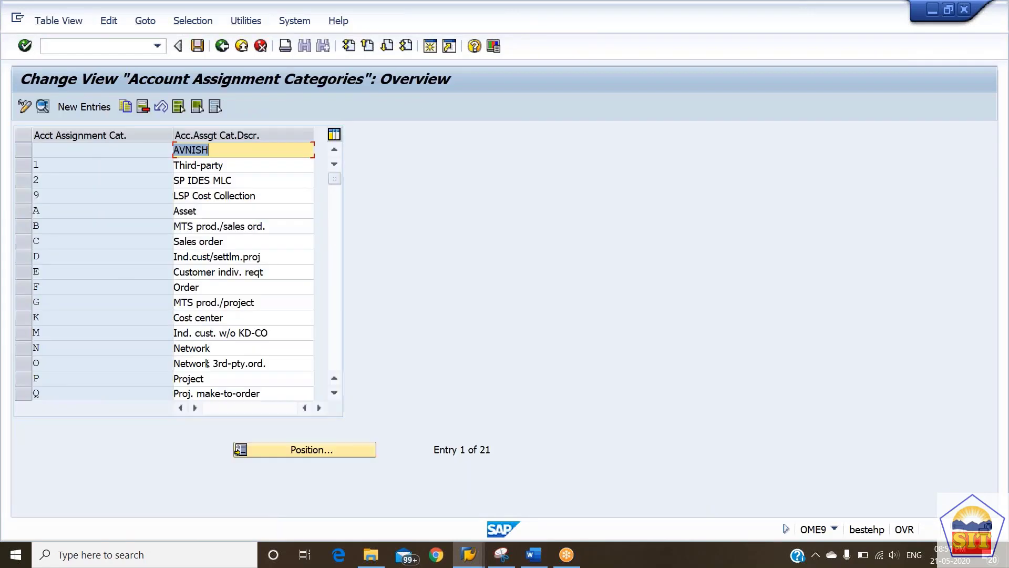
pyautogui.doubleClick(82, 212)
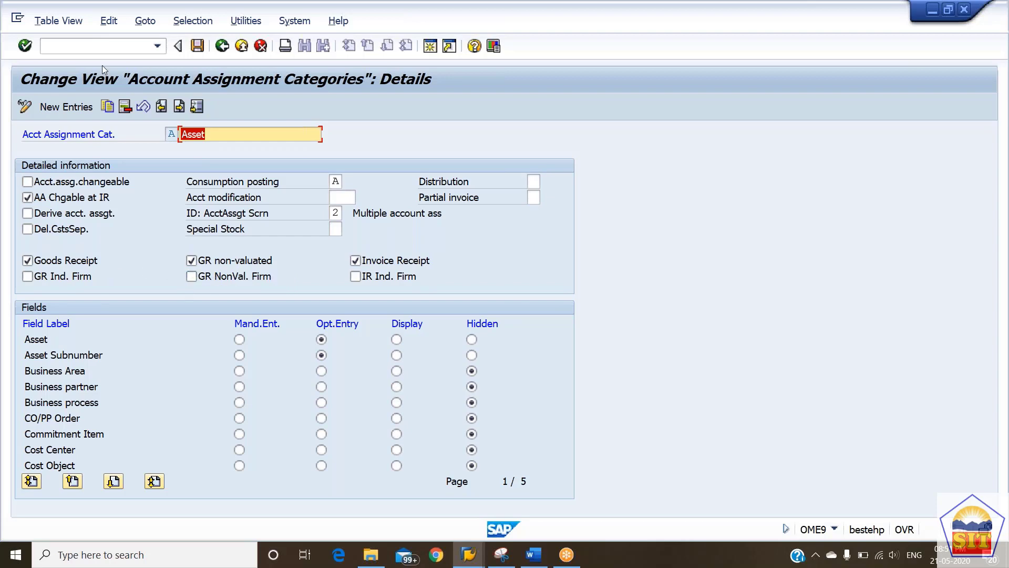
# Call the Display Purchase Order transaction ME23N in the session showing the account assignment category.
pyautogui.click(86, 46)
pyautogui.write('/nme23n')
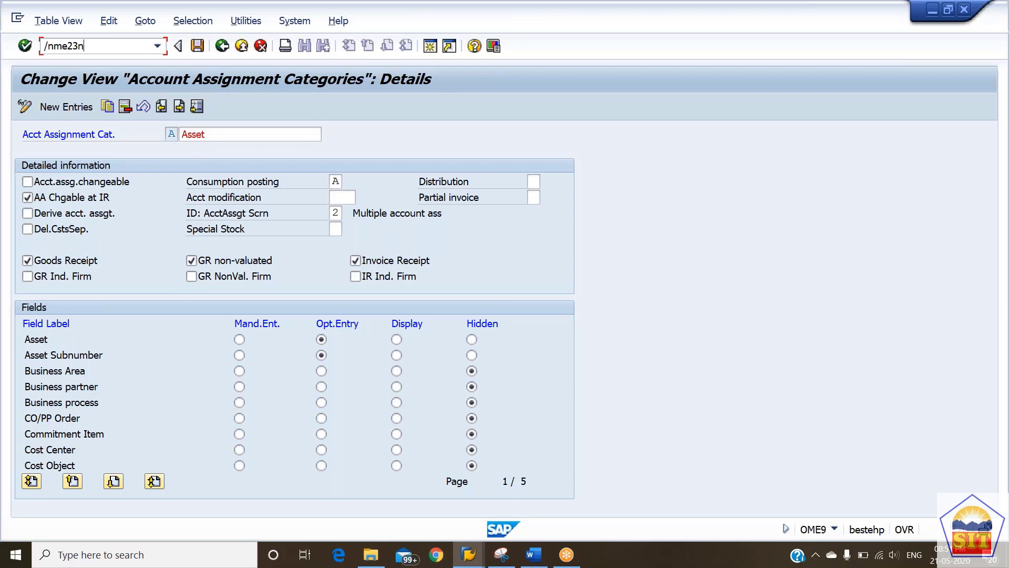
pyautogui.press('Return')
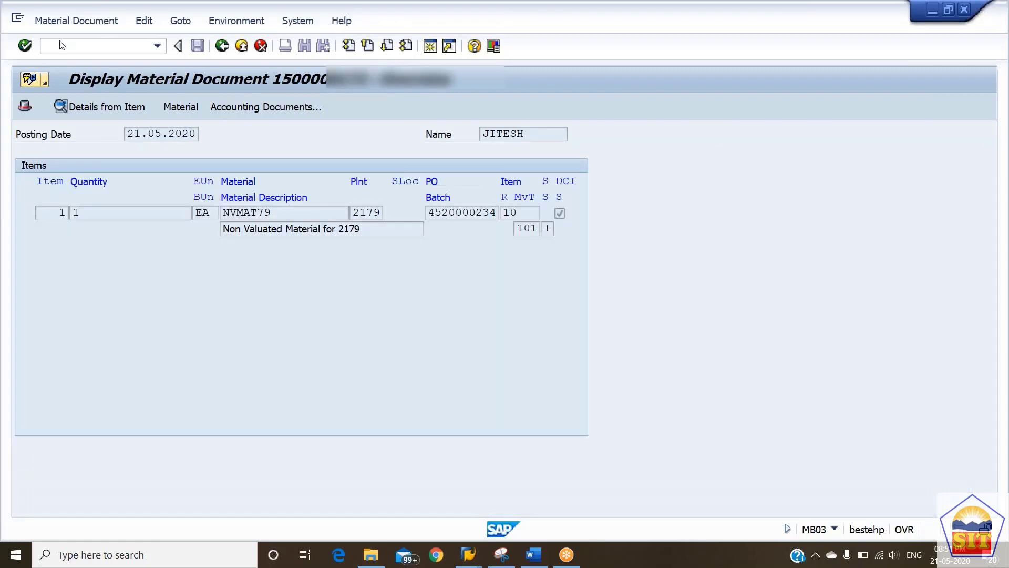
# Start an incoming invoice in transaction MIRO for company code 2179 with invoice date 21.05.2020.
pyautogui.write('/nmiro')
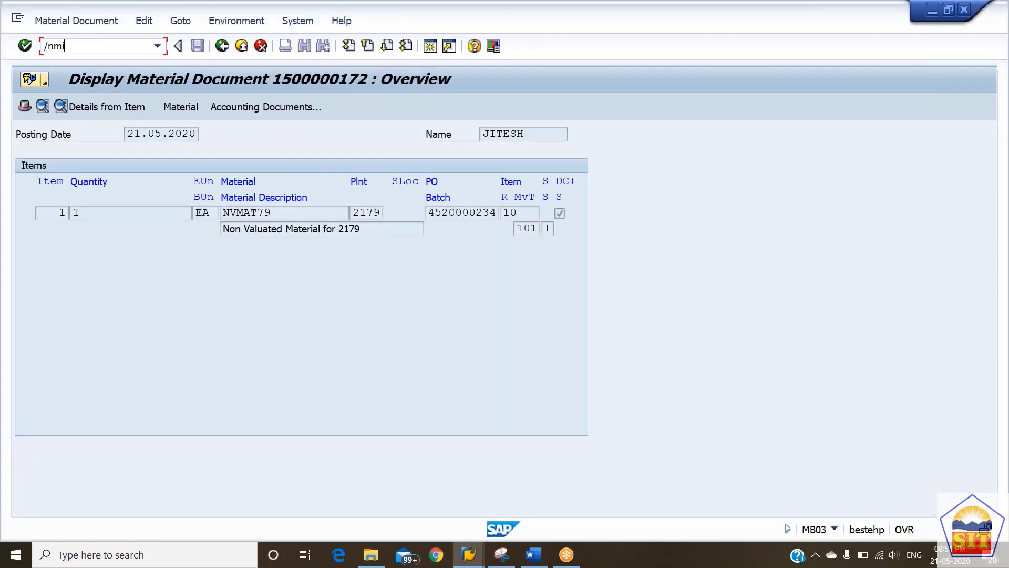
pyautogui.press('Return')
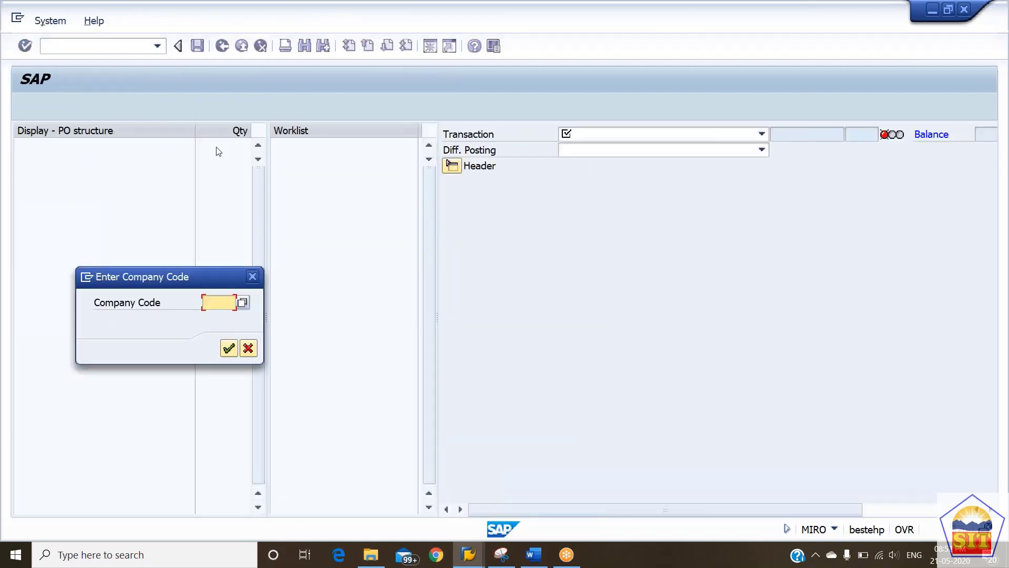
pyautogui.write('2179')
pyautogui.press('Return')
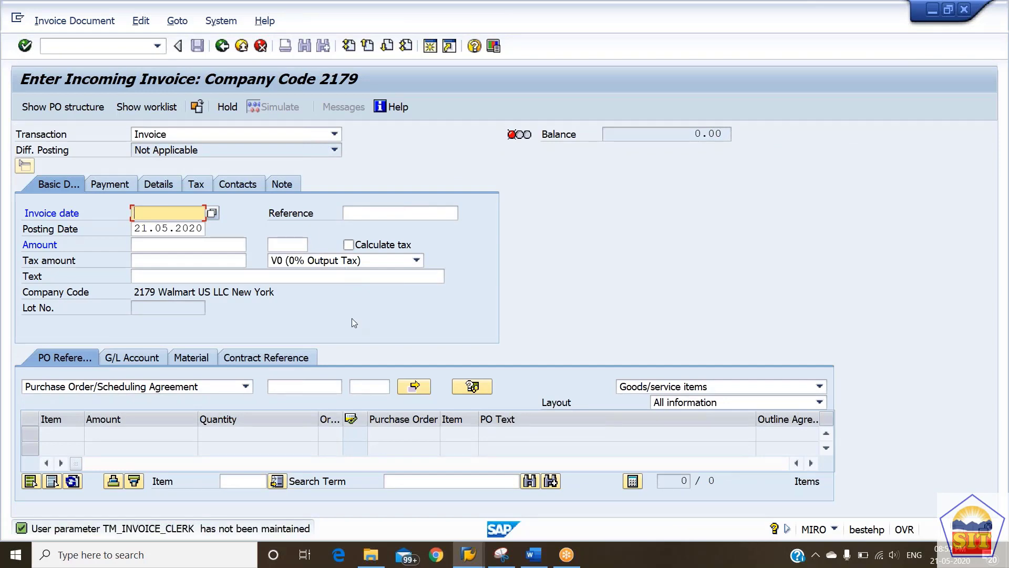
pyautogui.write('21')
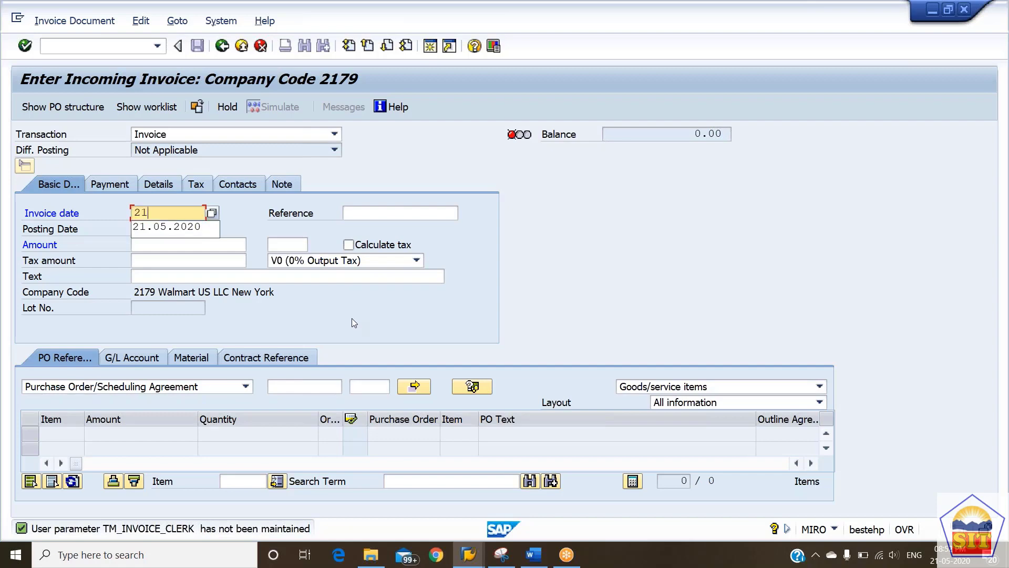
pyautogui.write('.05.2020')
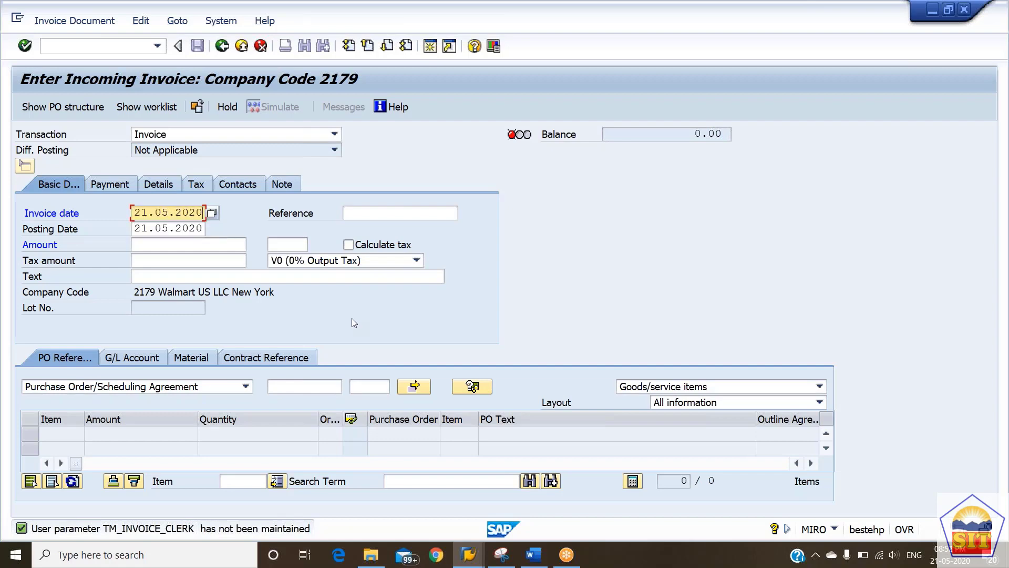
# Reference the saved purchase order in the invoice to bring in its item.
pyautogui.press('Tab')
pyautogui.press('Tab')
pyautogui.press('Tab')
pyautogui.press('Tab')
pyautogui.press('Tab')
pyautogui.press('Tab')
pyautogui.press('Tab')
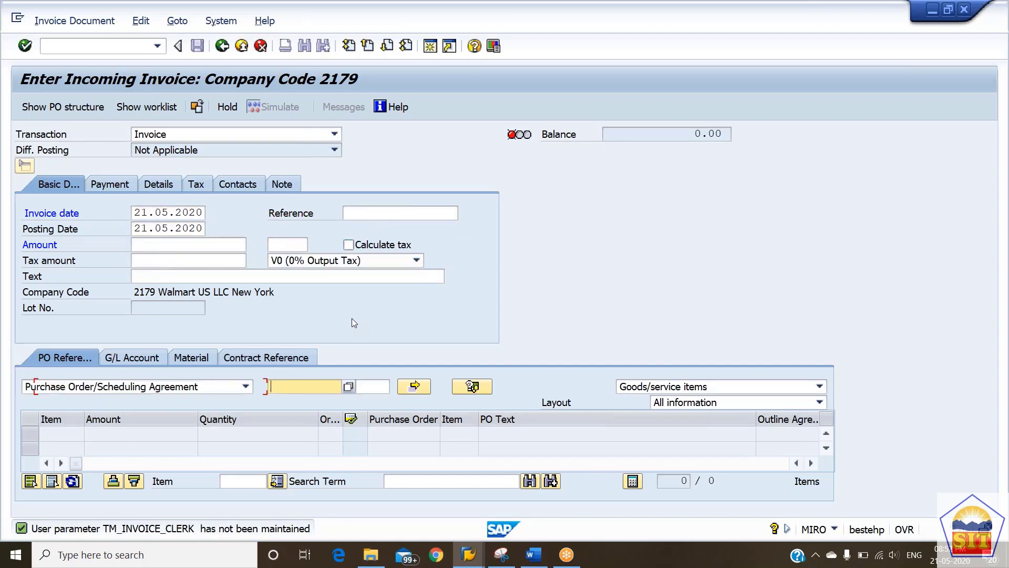
pyautogui.press('Down')
pyautogui.press('Return')
pyautogui.write('4520000234')
pyautogui.press('Return')
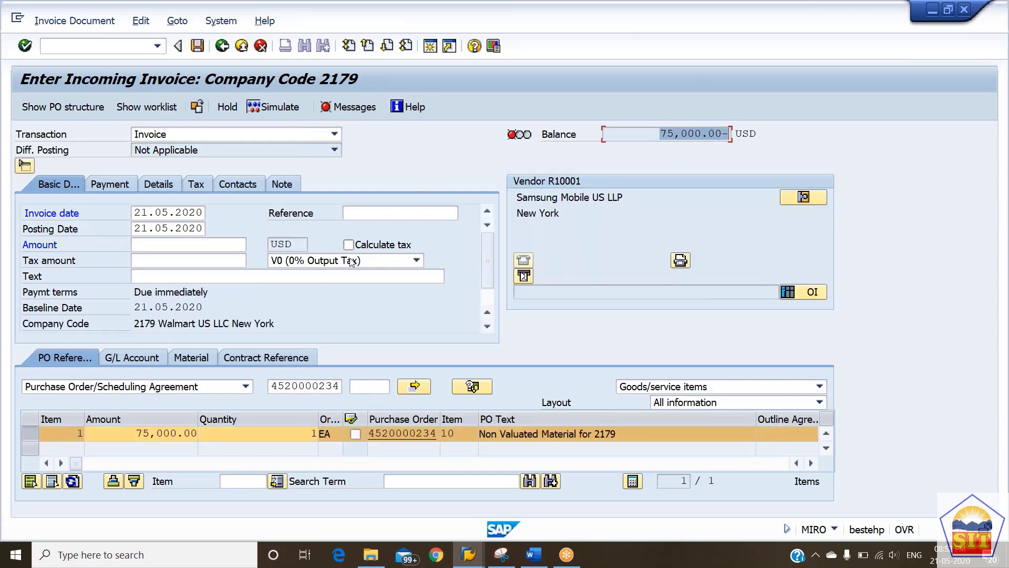
# Set the invoice amount to 75000 USD and post the invoice from the document simulation.
pyautogui.click(174, 246)
pyautogui.write('75000')
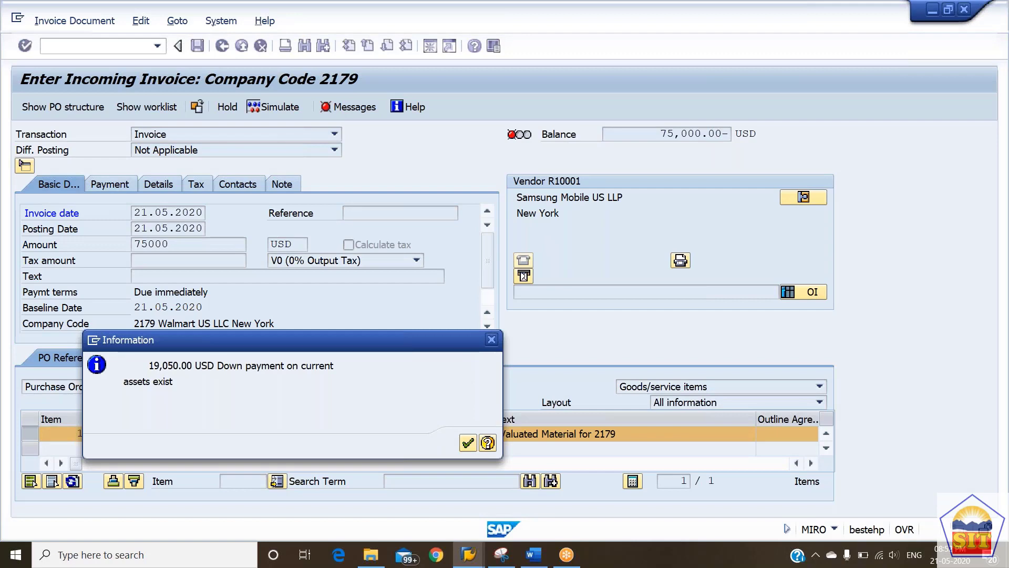
pyautogui.press('Return')
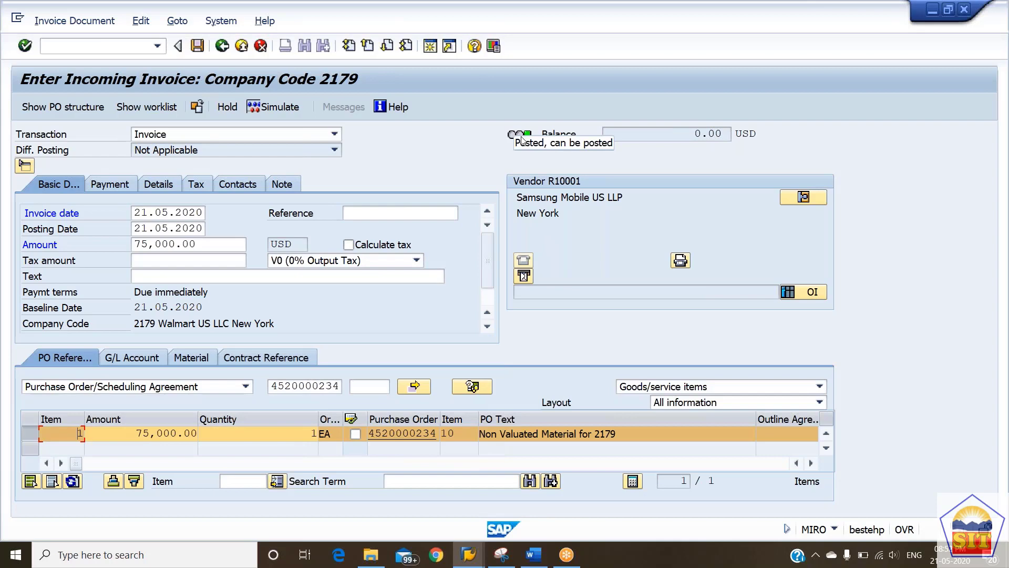
pyautogui.click(275, 108)
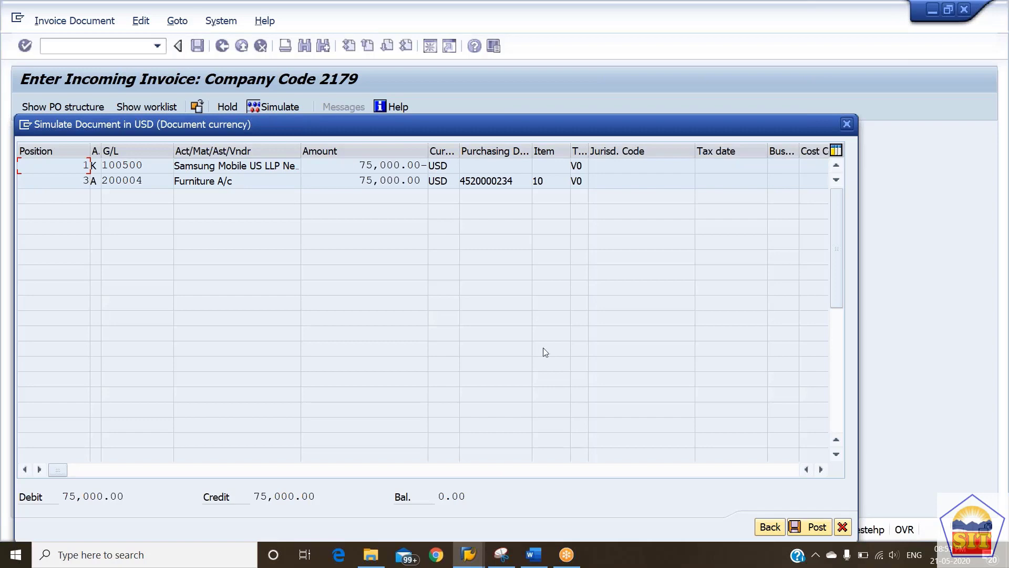
pyautogui.click(812, 528)
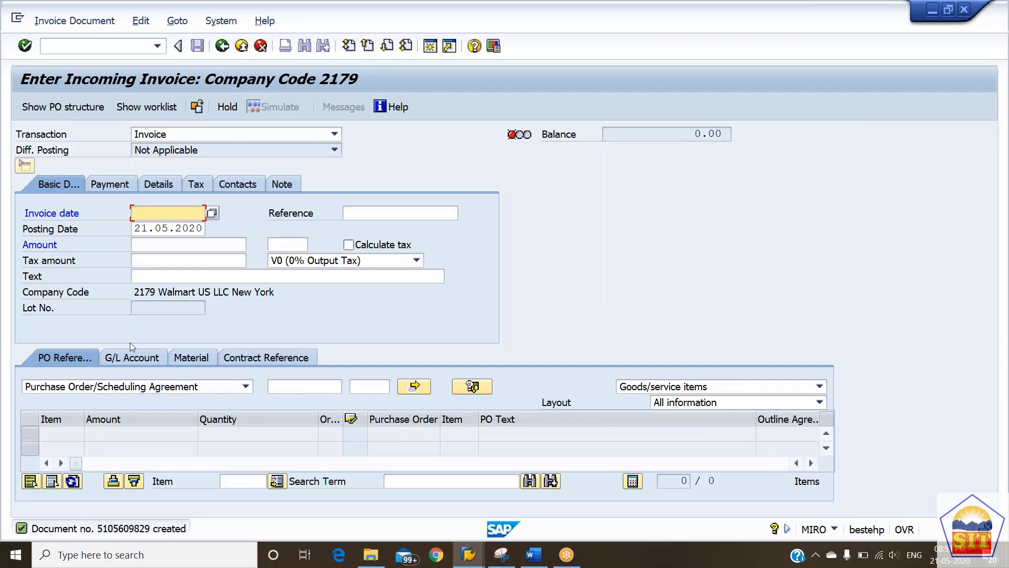
# Open the posted invoice's accounting document and examine the transaction keys of its line items.
pyautogui.click(74, 22)
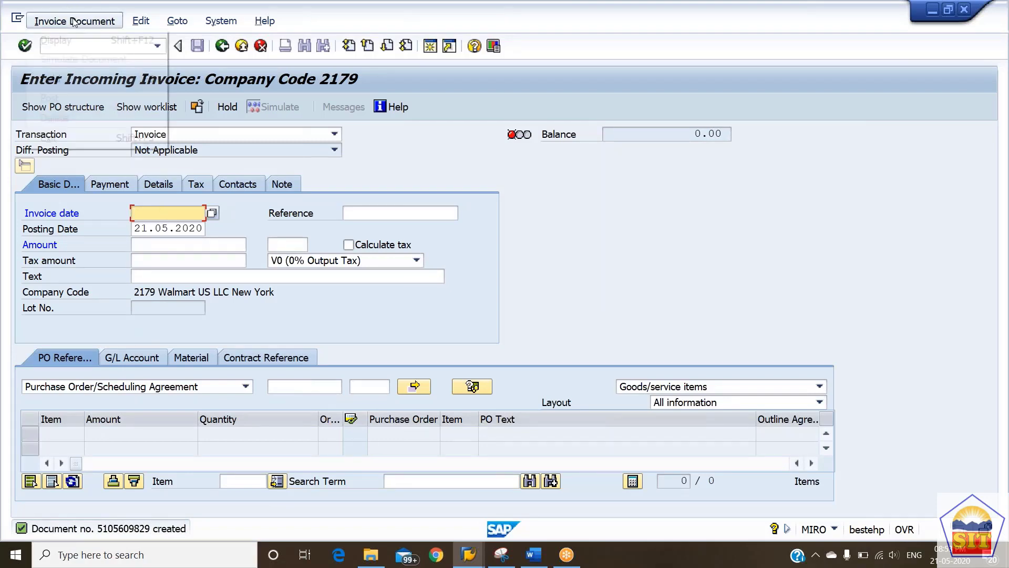
pyautogui.click(82, 33)
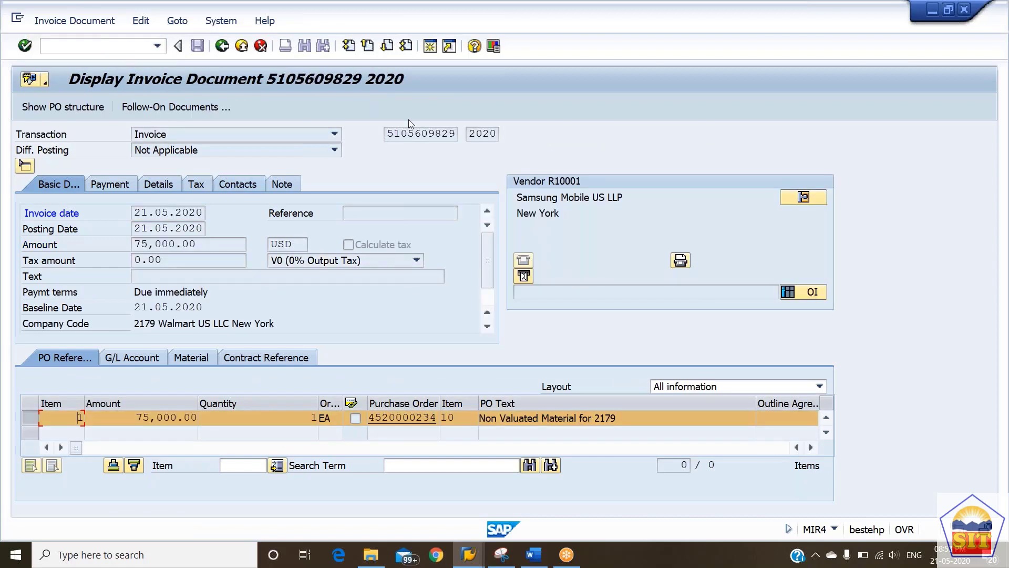
pyautogui.click(152, 107)
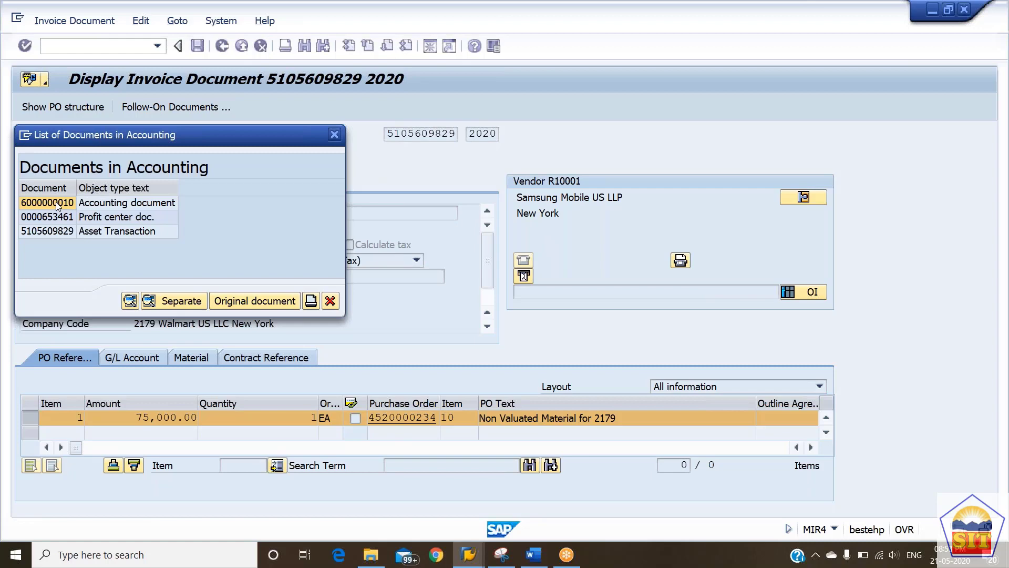
pyautogui.click(55, 231)
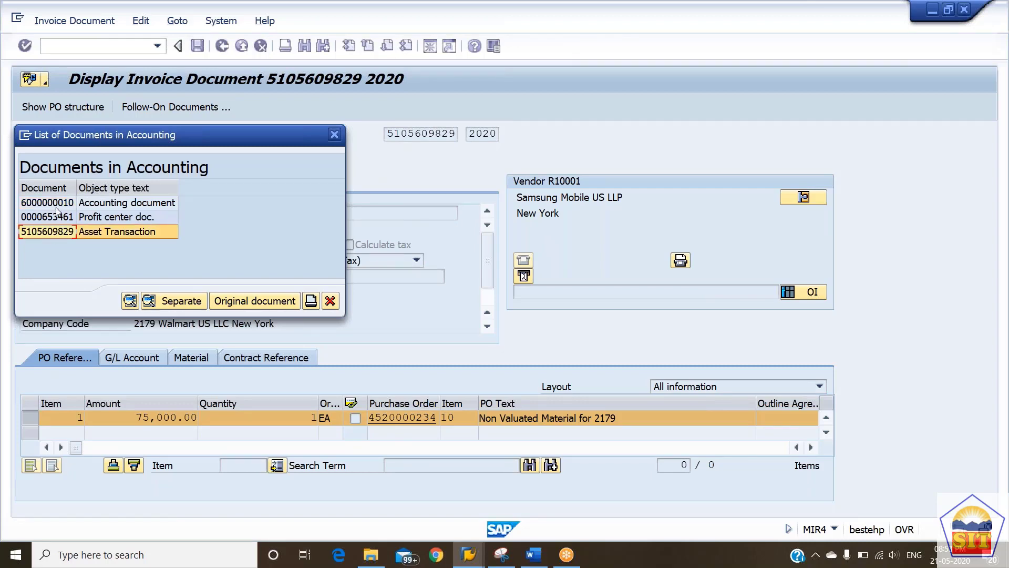
pyautogui.click(56, 207)
pyautogui.doubleClick(56, 207)
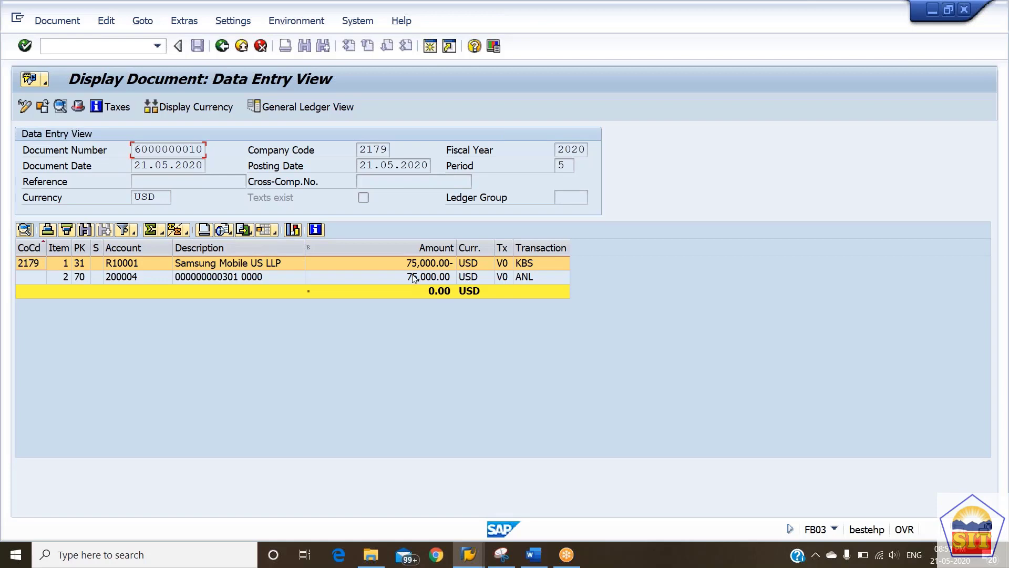
pyautogui.click(540, 248)
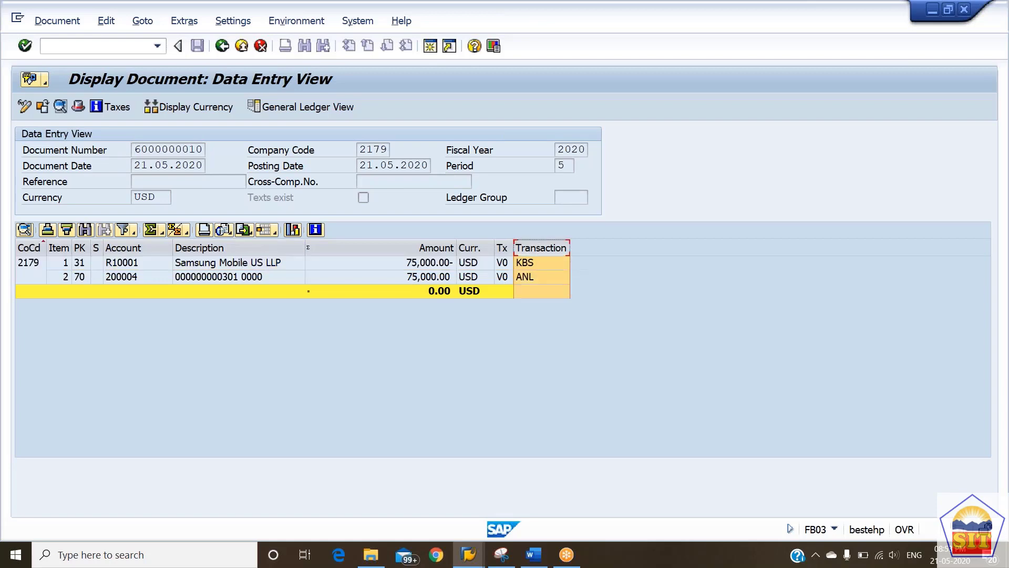
pyautogui.click(532, 263)
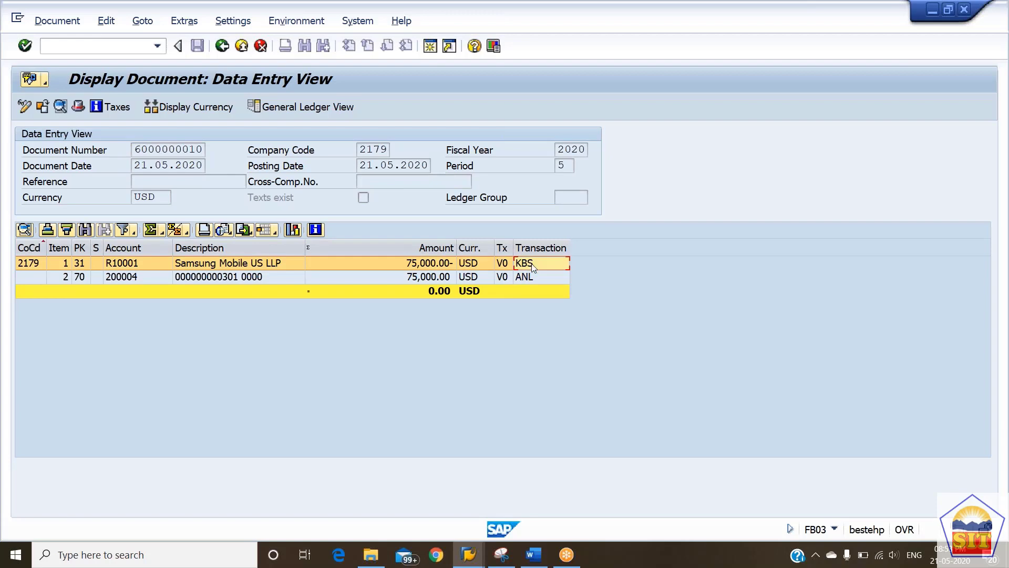
# Check the asset line's transaction key, then display the purchase order in transaction ME23N and review the invoice receipt in its history.
pyautogui.click(533, 279)
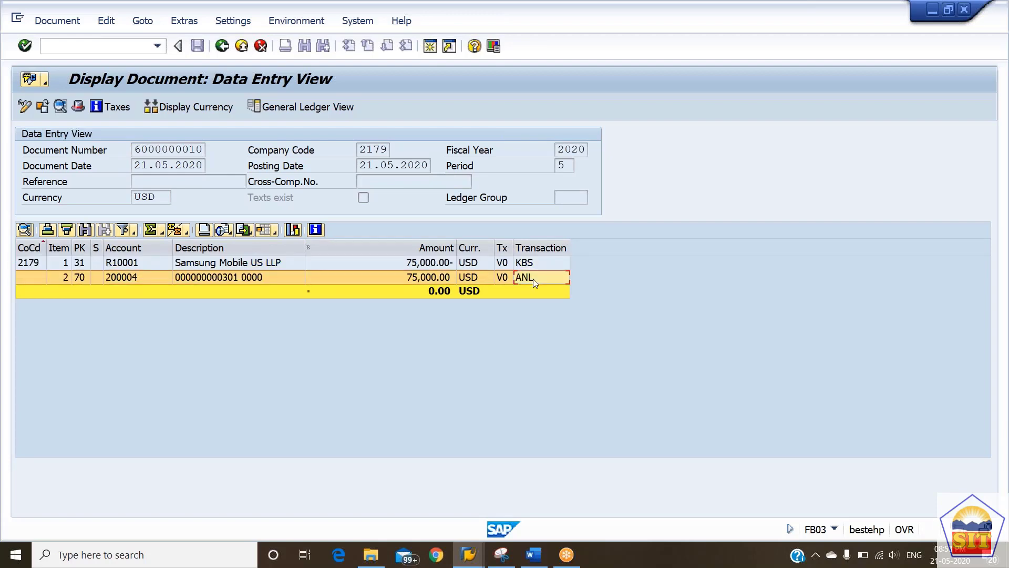
pyautogui.click(84, 48)
pyautogui.write('/nme23n')
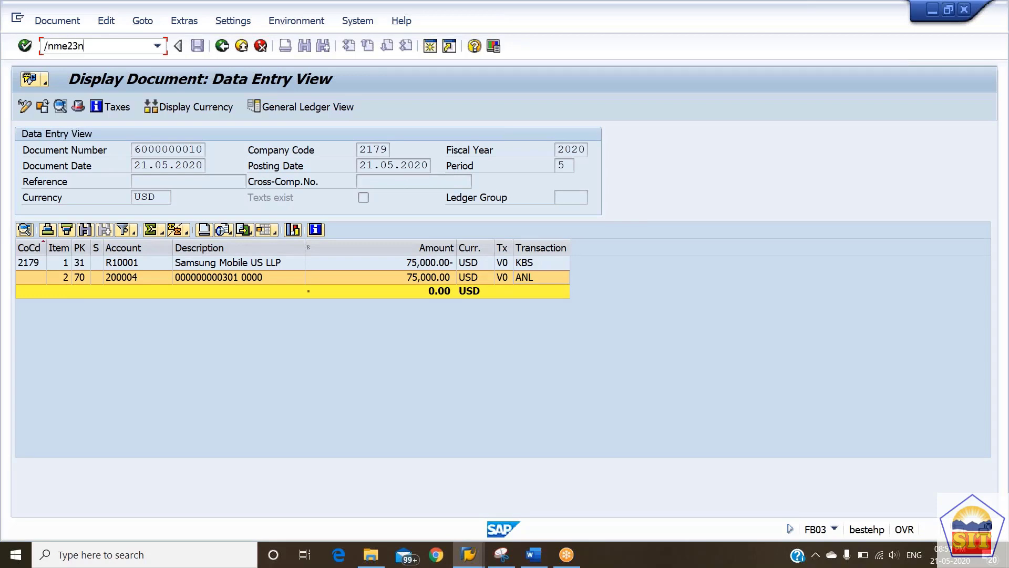
pyautogui.press('Return')
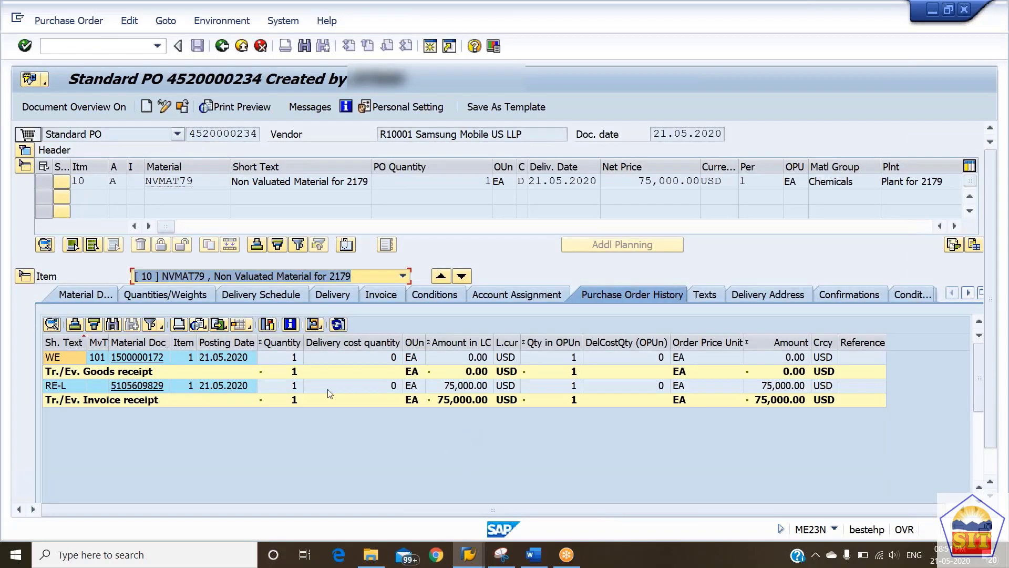
pyautogui.click(453, 386)
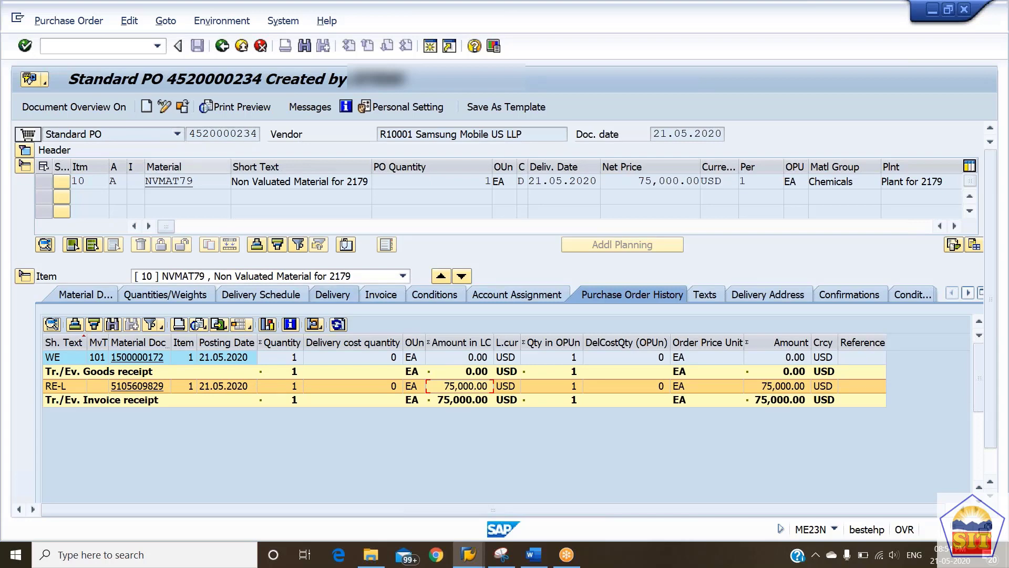
# Open asset 301 in the Asset Explorer (AW01N) and check the newest 21.05.2020 acquisition and the planned ordinary depreciation.
pyautogui.click(106, 49)
pyautogui.write('/')
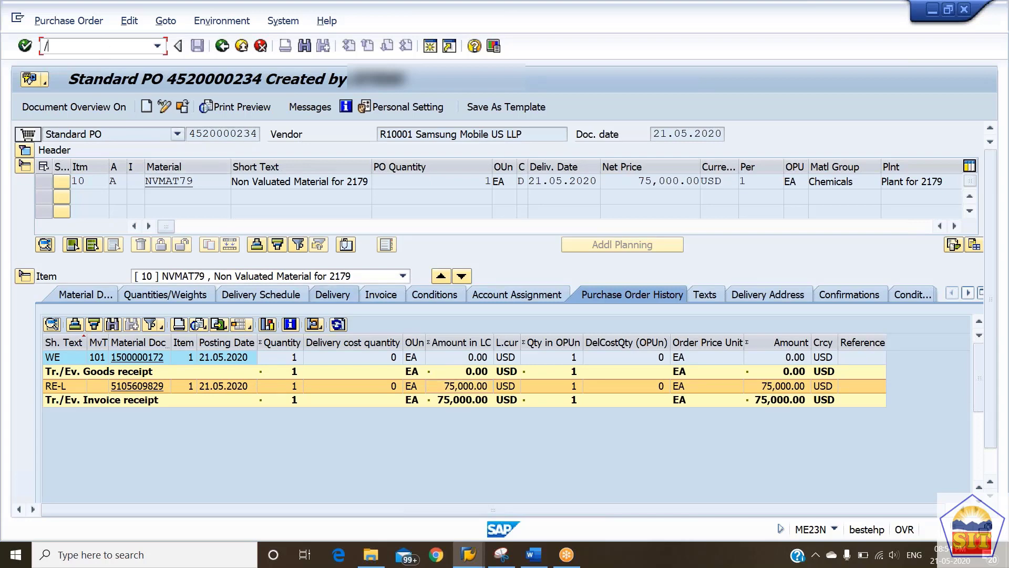
pyautogui.write('naw01n')
pyautogui.press('Return')
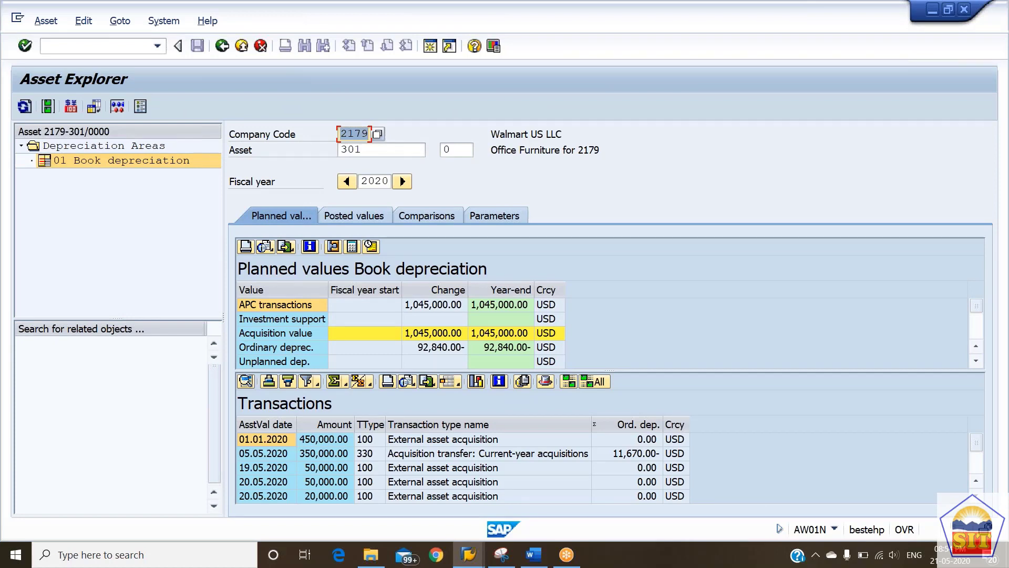
pyautogui.scroll(-2, 979, 461)
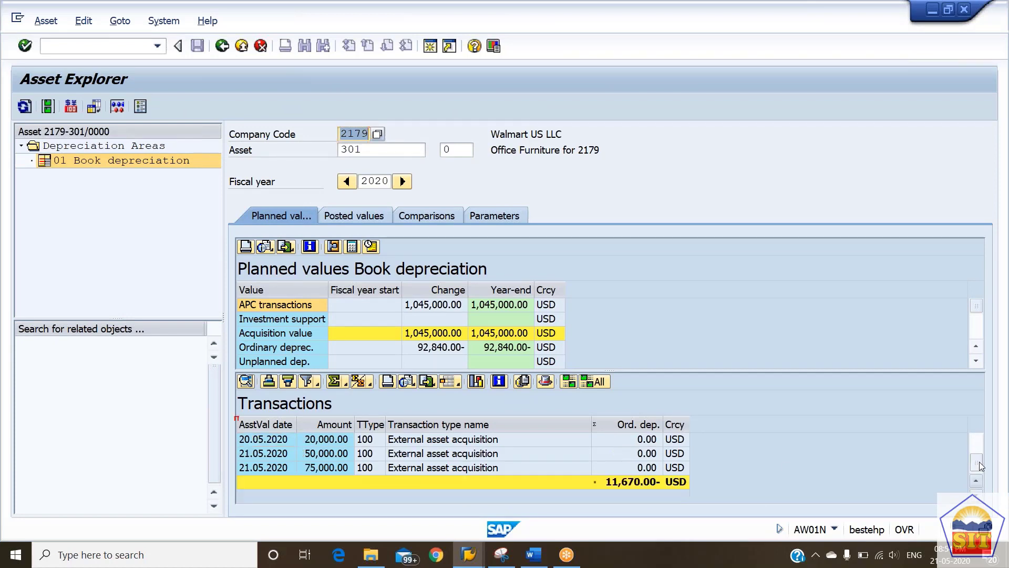
pyautogui.click(266, 467)
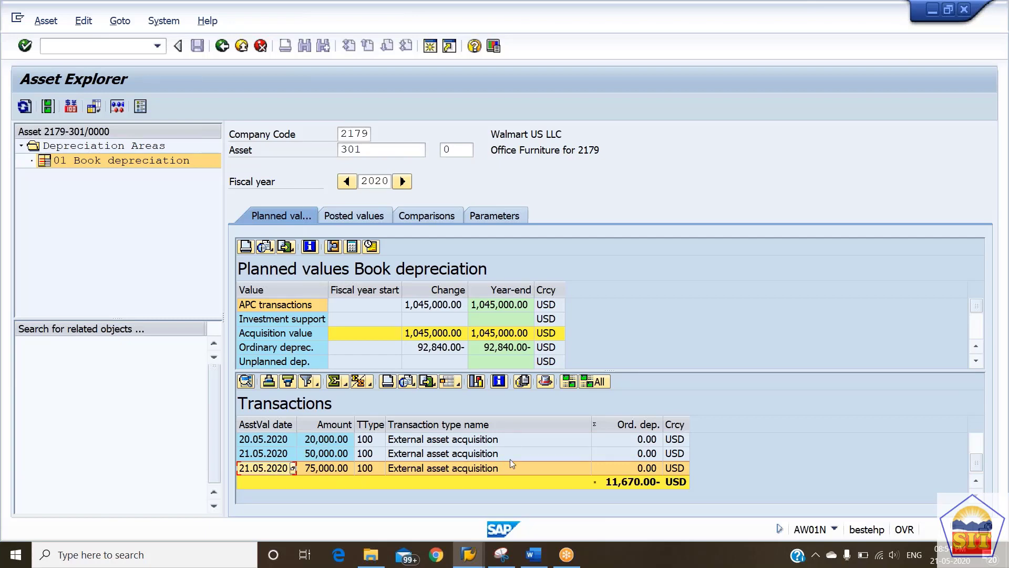
pyautogui.click(423, 349)
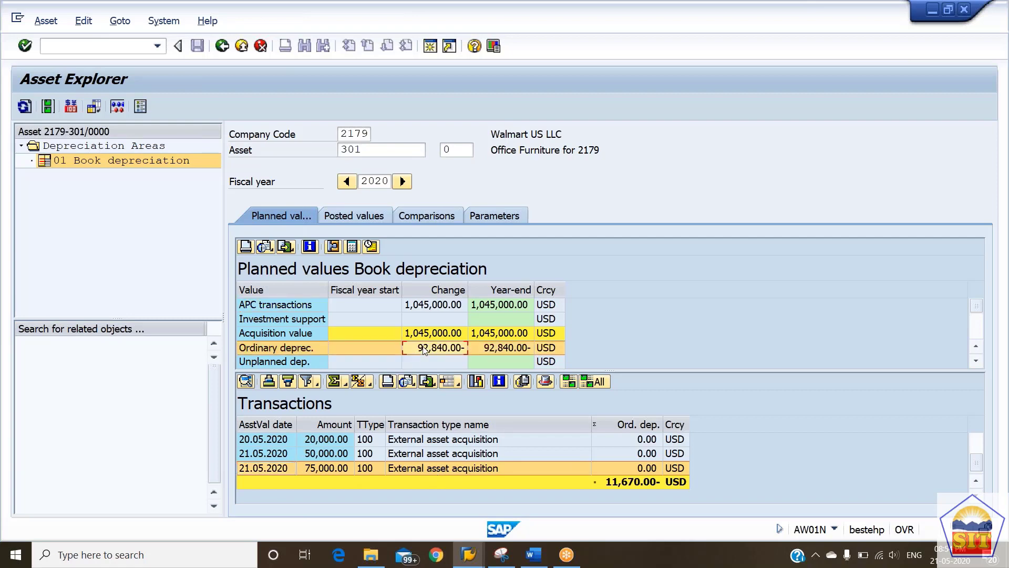